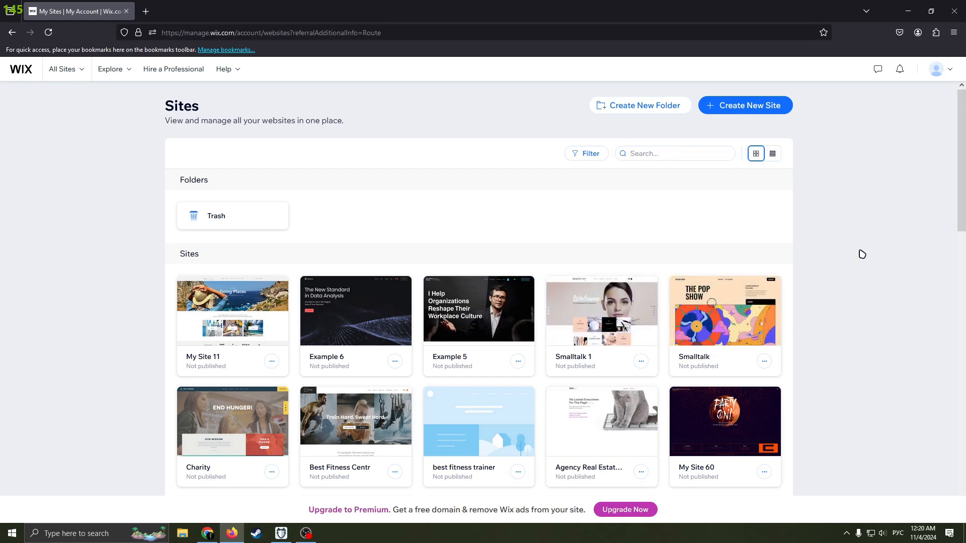
Start creating a new site and choose to set it up without the AI chat
left_click(949, 75)
left_click(757, 112)
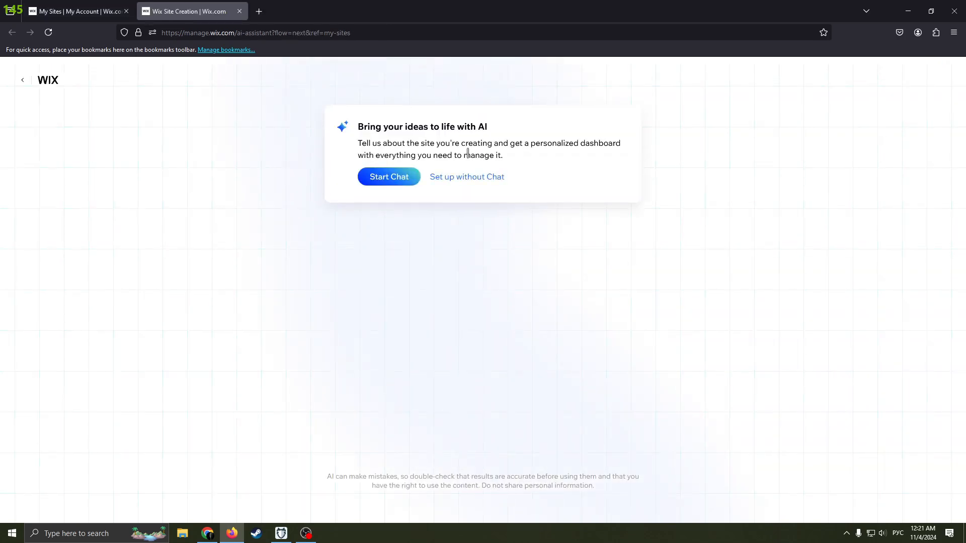
left_click(457, 178)
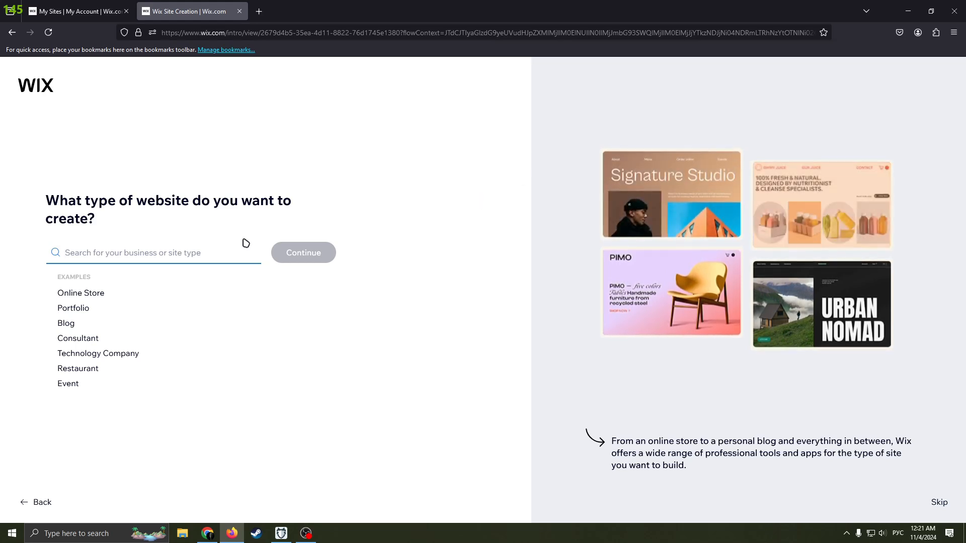
Search the website types for "art gallery"
type("ф")
key("BackSpace")
key("super+space")
type("art gallery")
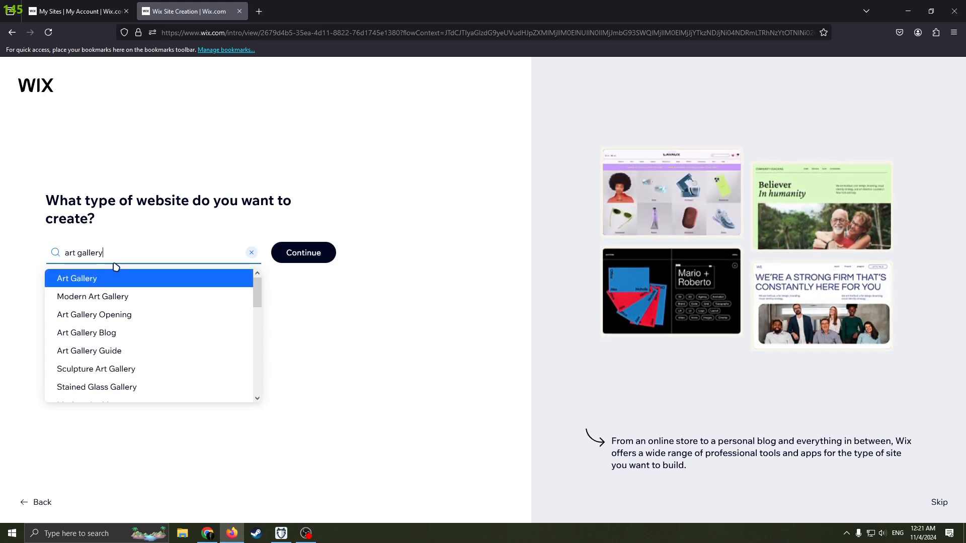
Look through the suggested site types related to art galleries
scroll(146, 312, "down", 2)
scroll(149, 323, "up", 2)
scroll(157, 300, "down", 2)
scroll(146, 322, "up", 2)
scroll(259, 299, "down", 2)
scroll(220, 301, "up", 2)
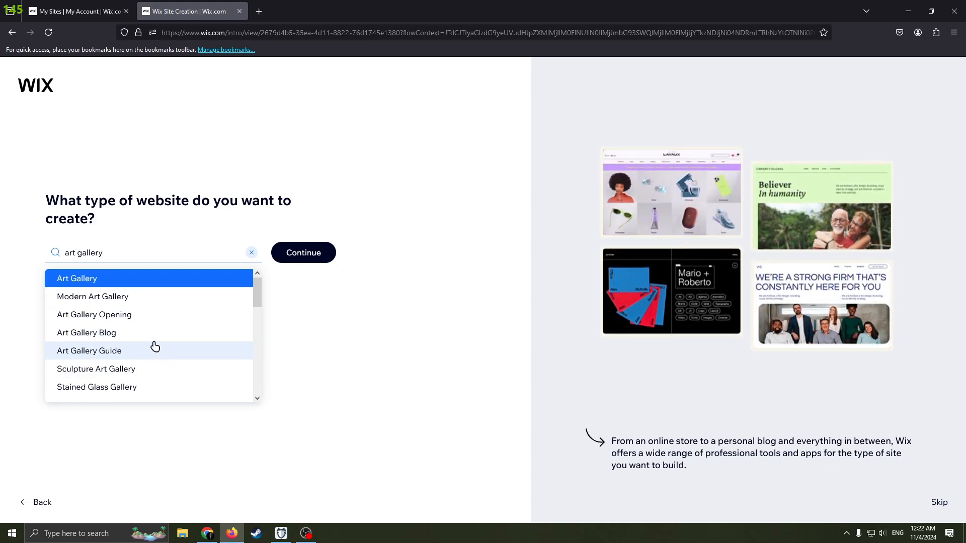
scroll(147, 345, "down", 2)
scroll(147, 330, "up", 2)
scroll(183, 339, "down", 5)
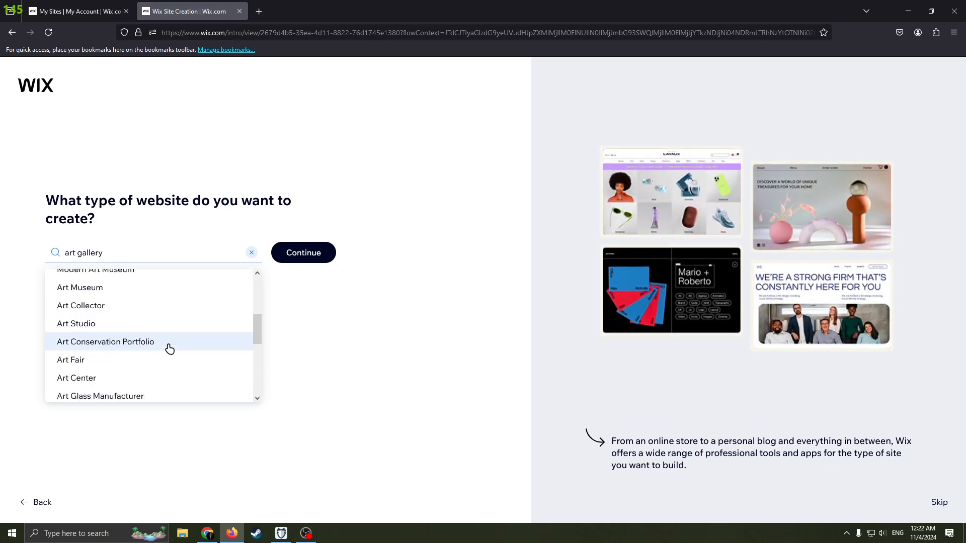
scroll(169, 347, "up", 5)
mouse_move(258, 300)
left_mouse_down()
mouse_move(261, 346)
mouse_move(280, 290)
mouse_move(257, 337)
mouse_move(261, 294)
left_mouse_up()
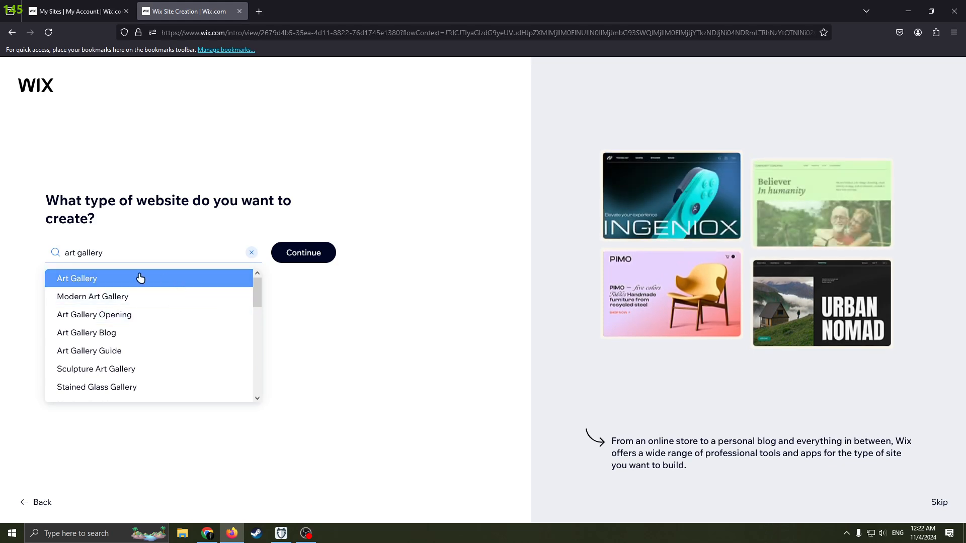
Choose Art Gallery as the website type and continue to the site's setup
left_click(106, 281)
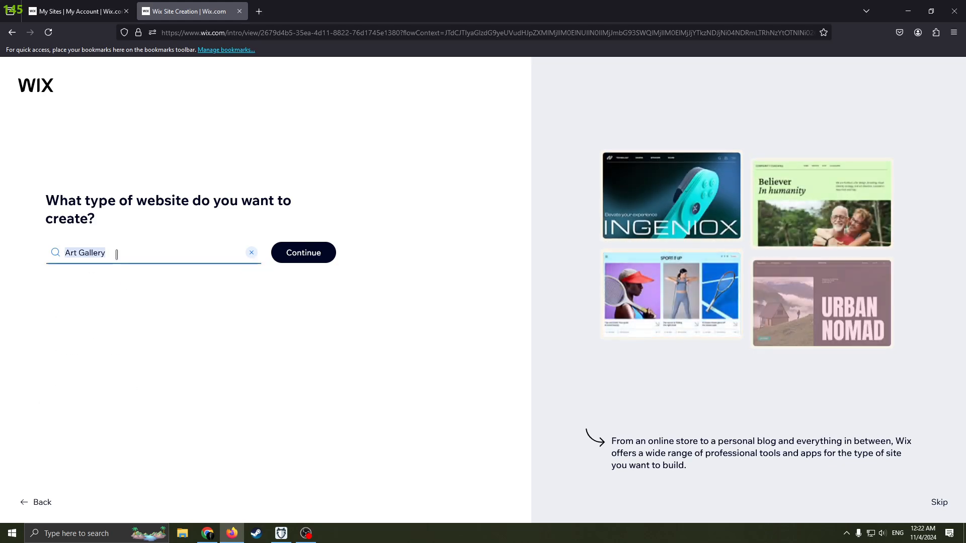
left_click(134, 248)
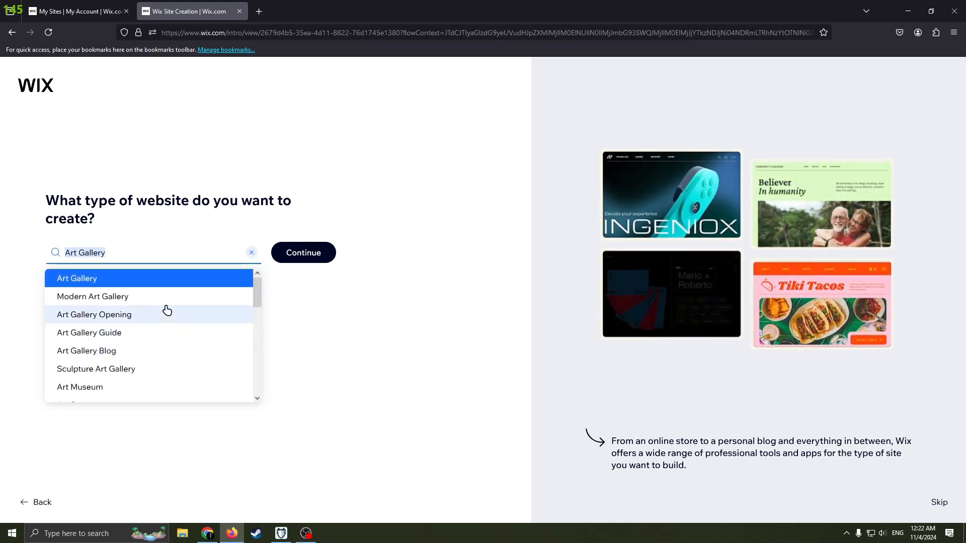
left_click(211, 248)
key("Return")
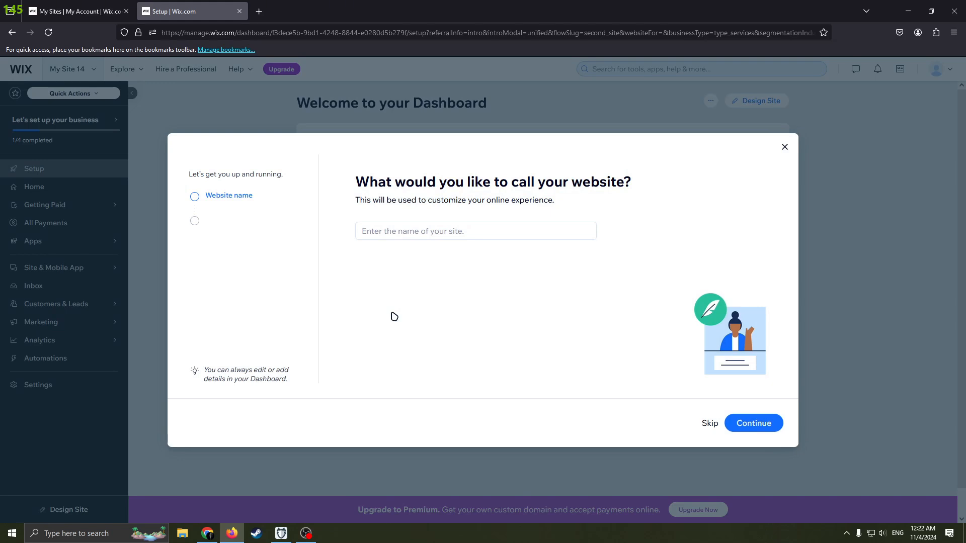
Name the website "Example" and continue to the site goals
left_click(475, 223)
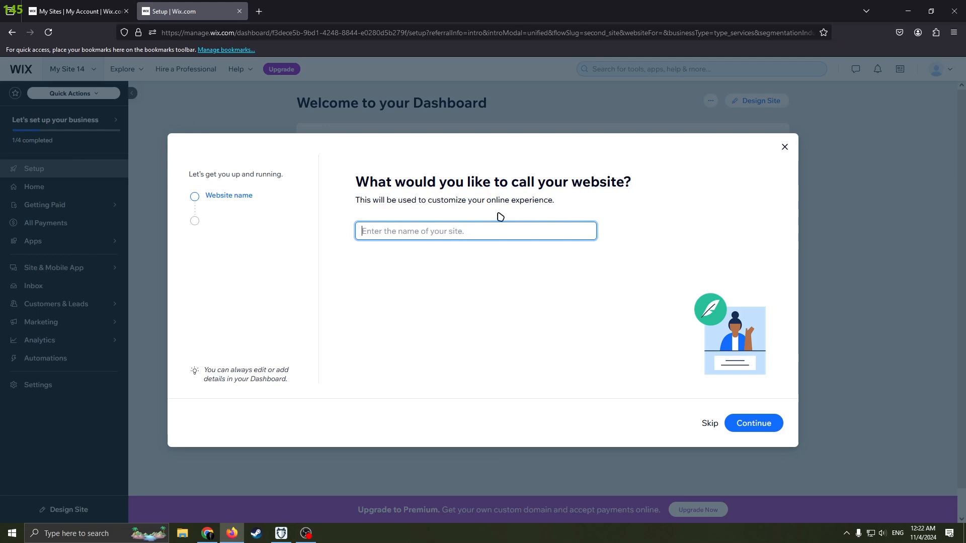
type("Example")
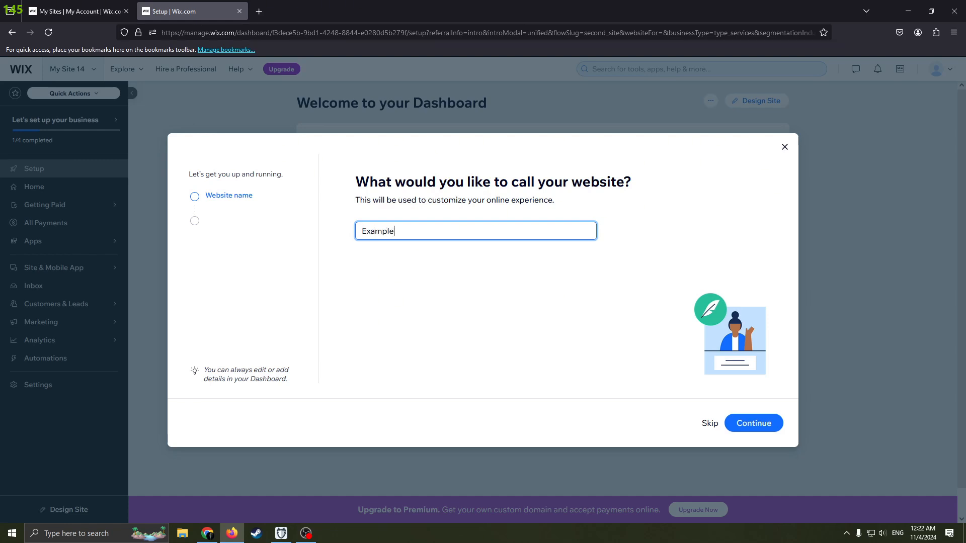
left_click(755, 425)
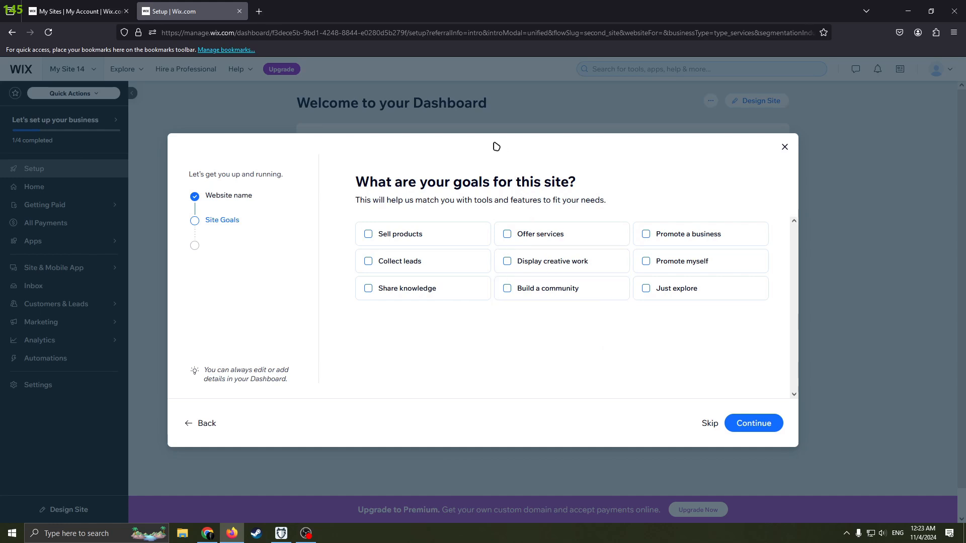
Set "Display creative work" as the site's goal and continue to the app selection
left_click_drag(492, 182, 536, 182)
left_click_drag(606, 200, 428, 182)
left_click(569, 202)
left_click_drag(503, 319, 580, 319)
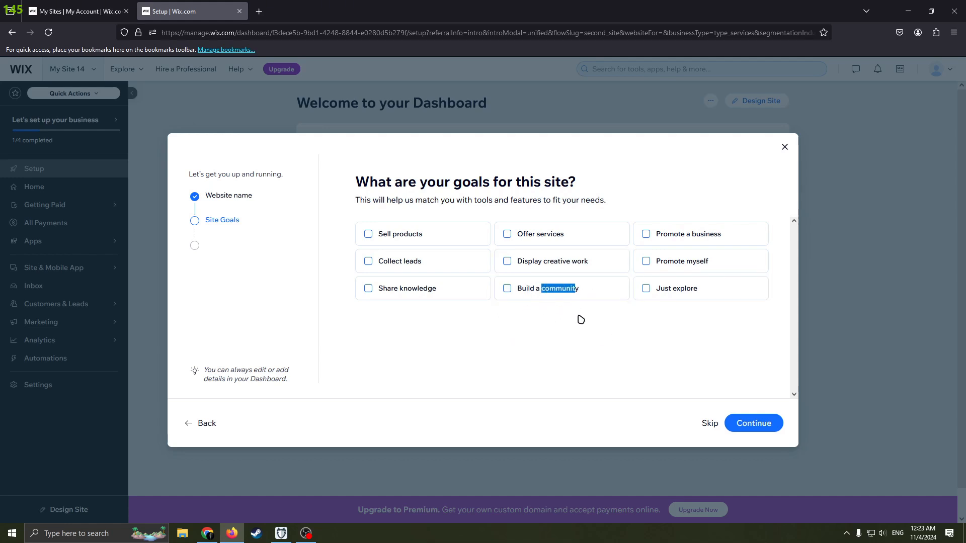
left_click(524, 267)
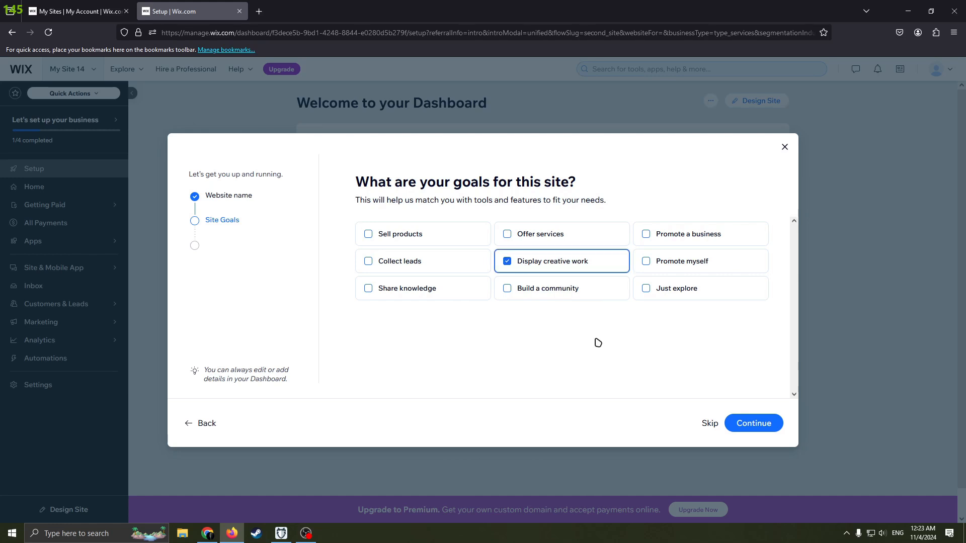
left_click(745, 430)
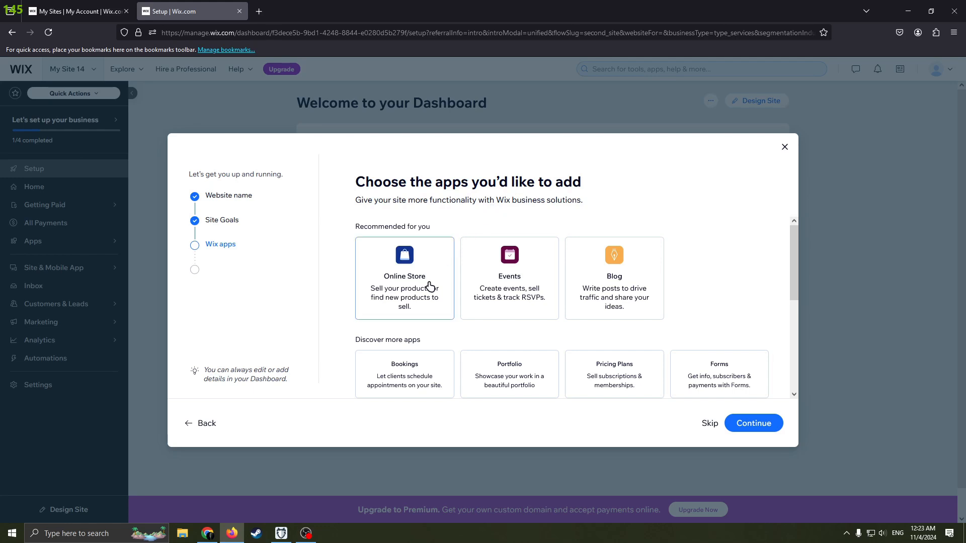
Review the available apps and select Portfolio to add to the site
scroll(623, 279, "down", 1)
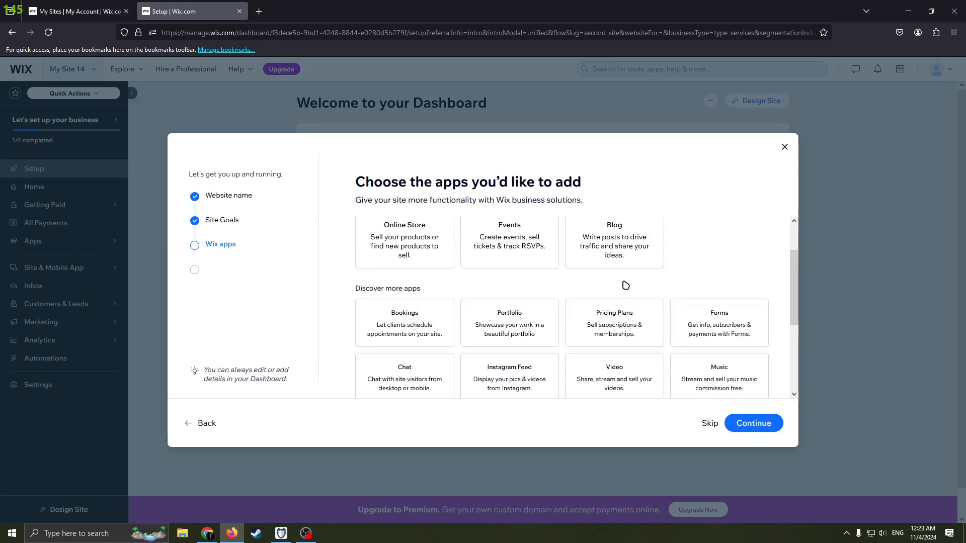
scroll(468, 274, "down", 1)
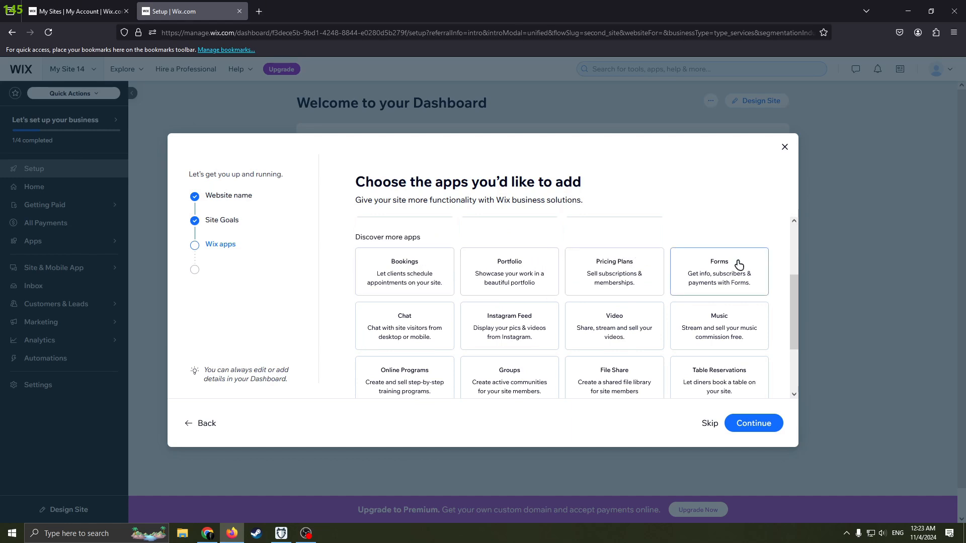
scroll(631, 336, "down", 2)
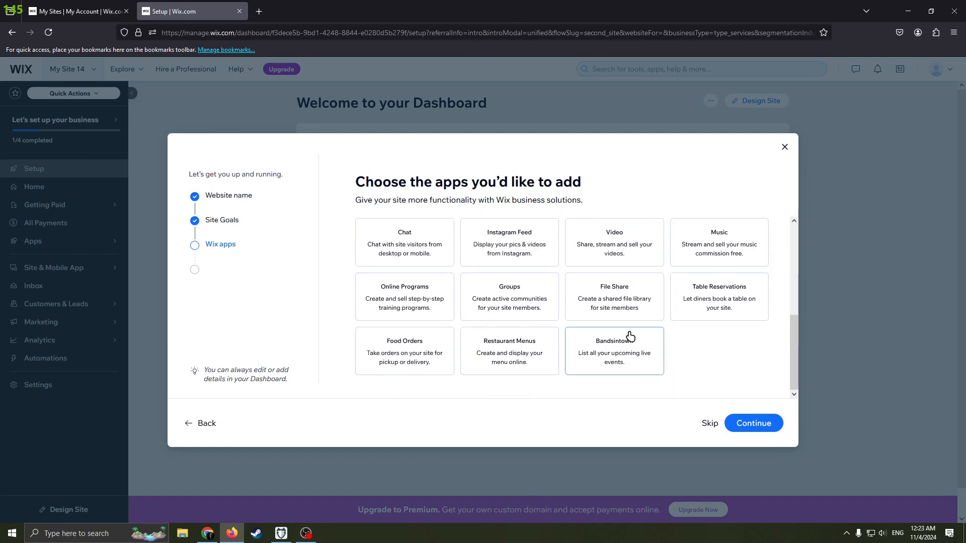
scroll(630, 336, "up", 4)
scroll(632, 334, "down", 1)
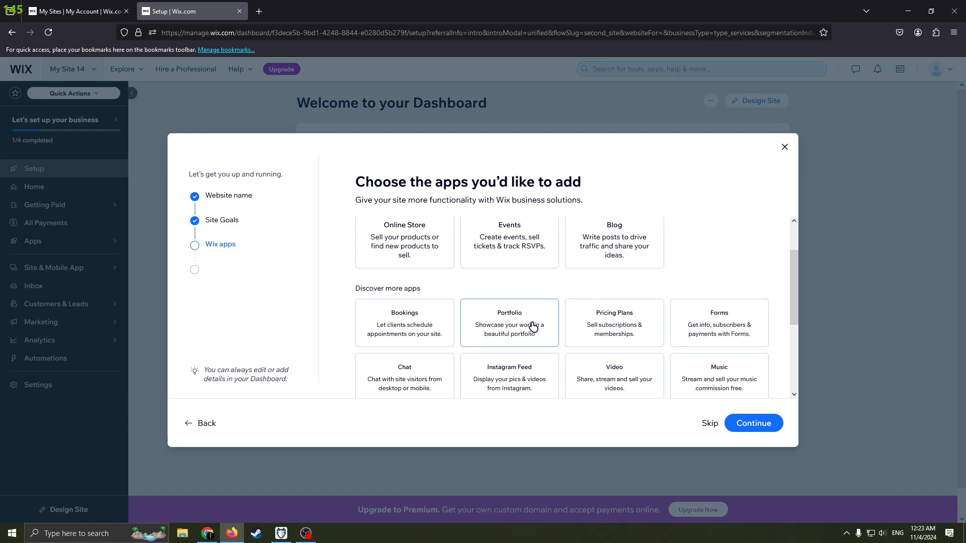
left_click_drag(521, 338, 519, 326)
scroll(576, 349, "up", 1)
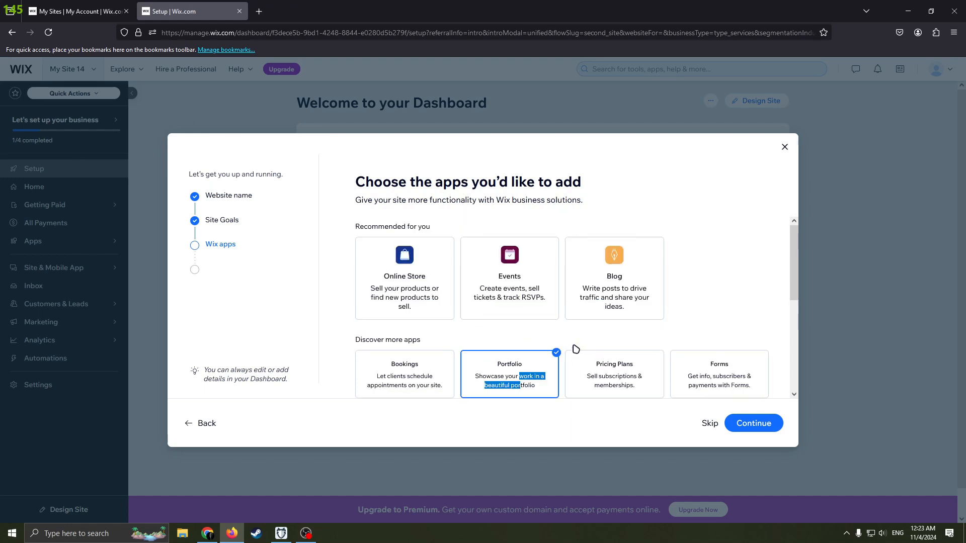
Accept the app selection with only Portfolio chosen and continue to the site's dashboard
scroll(646, 340, "down", 2)
scroll(629, 325, "up", 2)
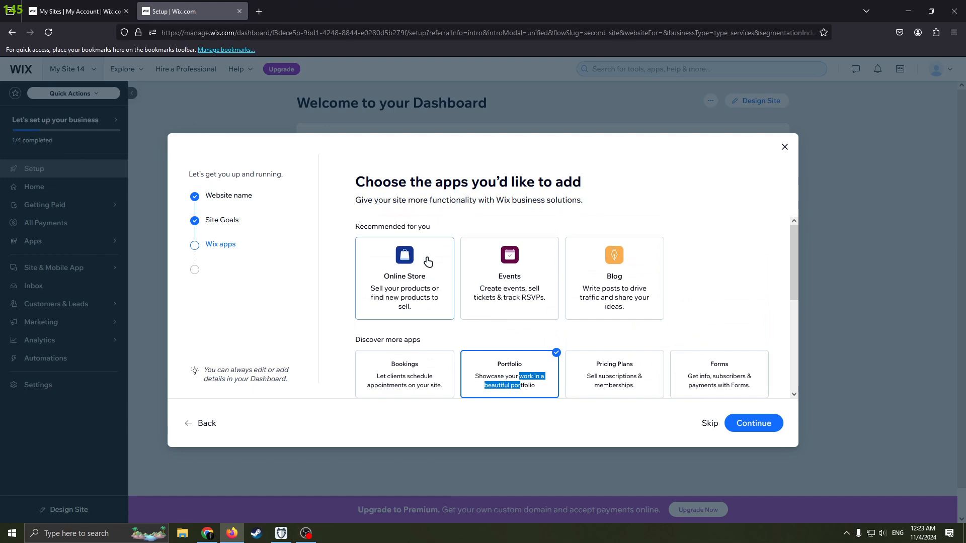
scroll(554, 327, "down", 1)
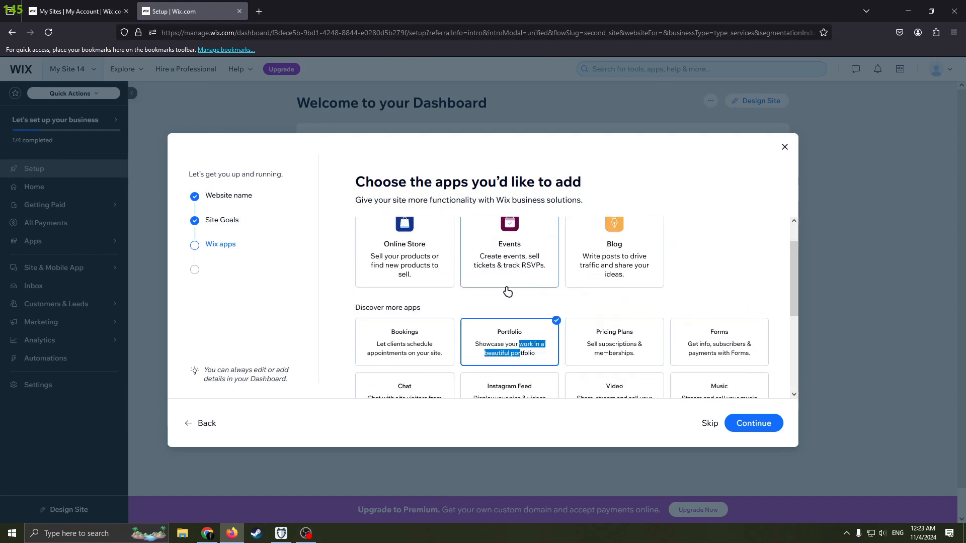
scroll(478, 302, "up", 1)
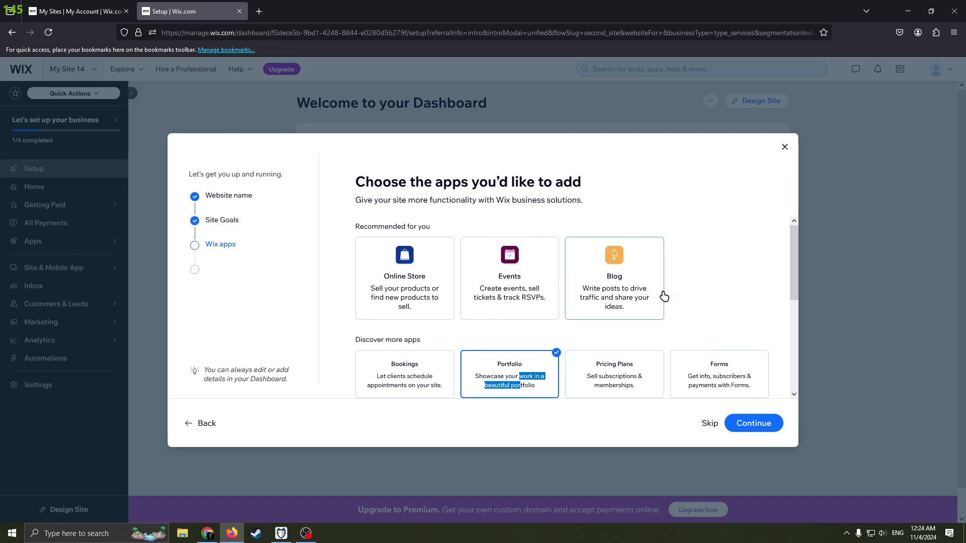
scroll(639, 332, "down", 1)
scroll(554, 327, "up", 1)
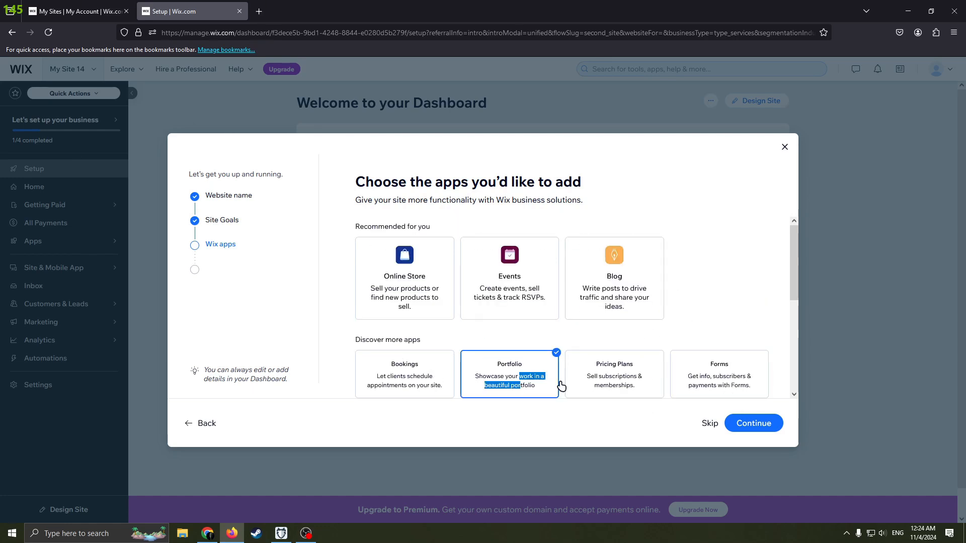
left_click(756, 426)
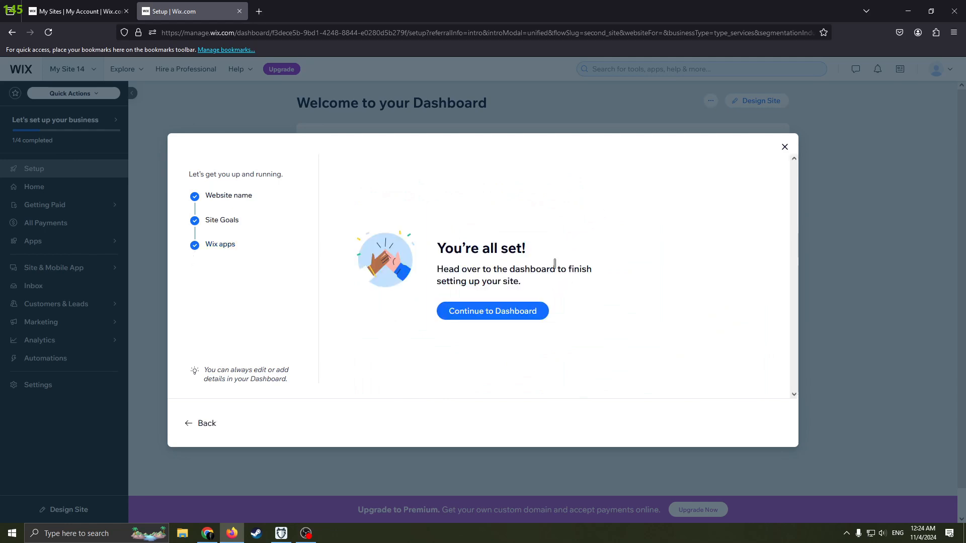
left_click(522, 313)
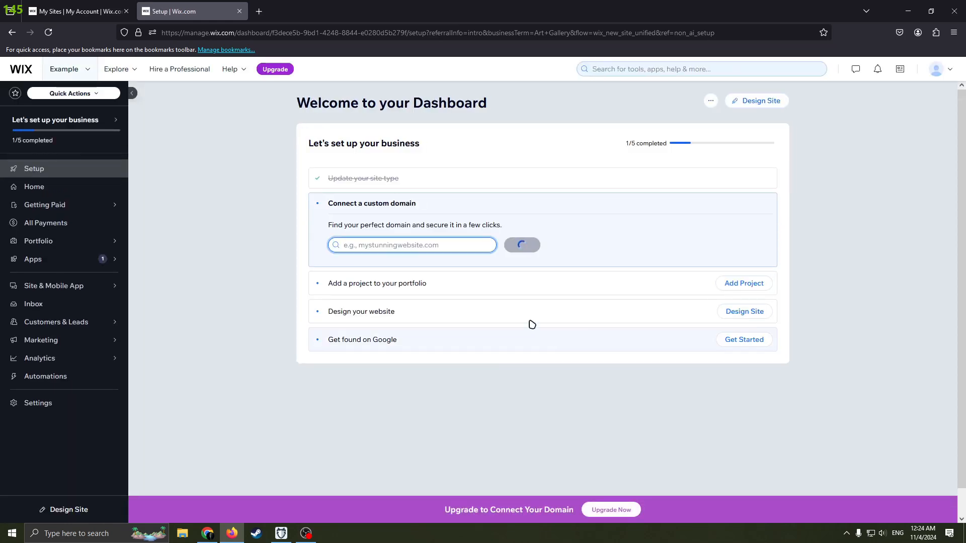
Start designing the website from the dashboard and choose to customize a template
mouse_move(93, 138)
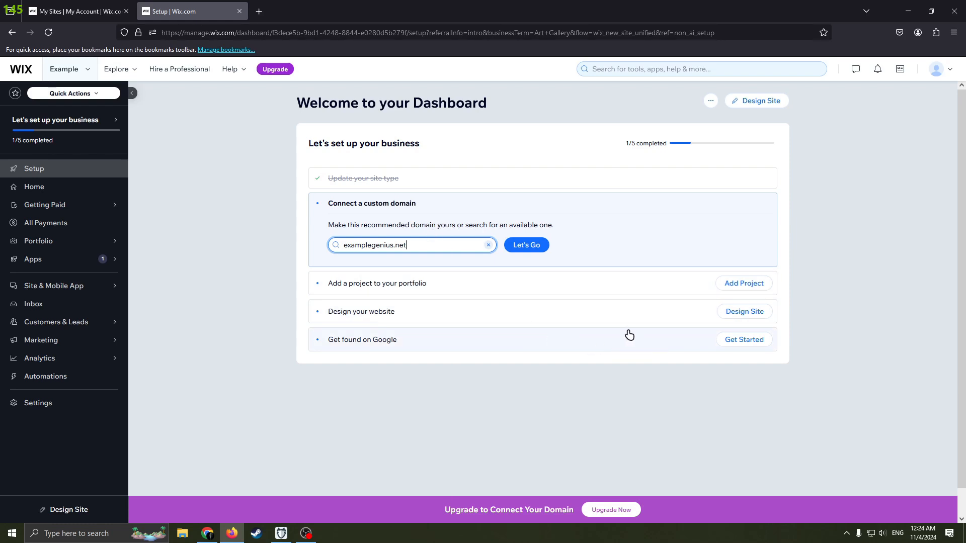
left_click(752, 312)
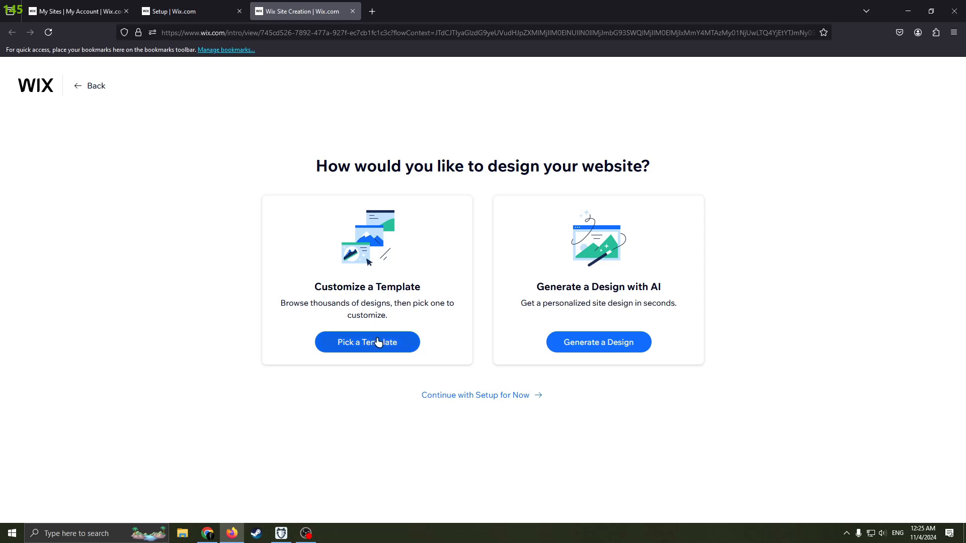
left_click(524, 352)
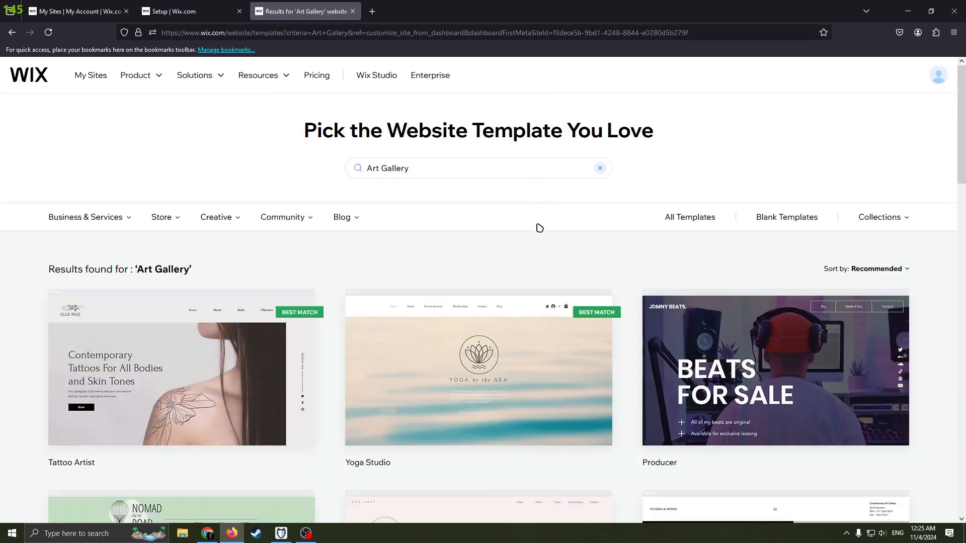
Browse the website templates offered for Art Gallery and compare their designs
scroll(562, 325, "down", 2)
scroll(573, 317, "up", 2)
scroll(388, 367, "down", 3)
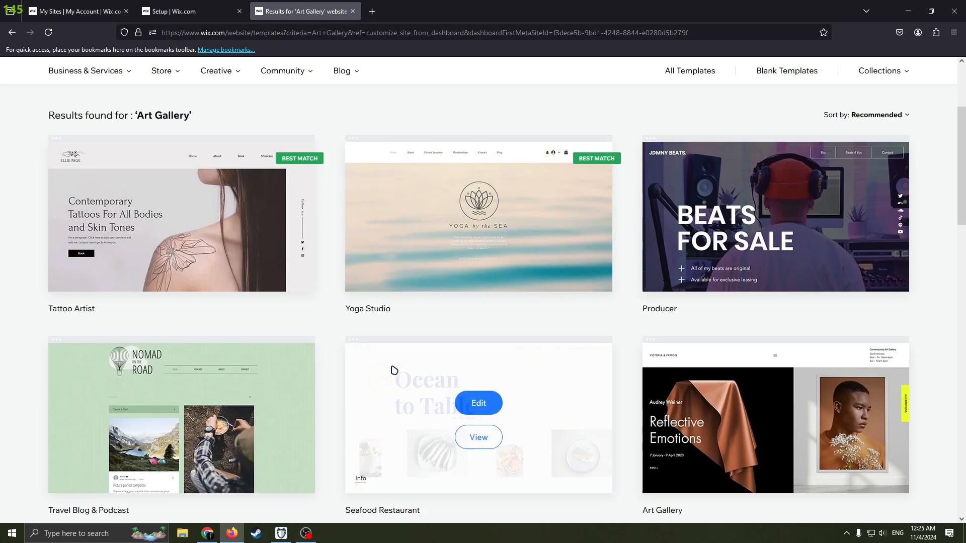
scroll(528, 322, "up", 3)
scroll(503, 307, "down", 4)
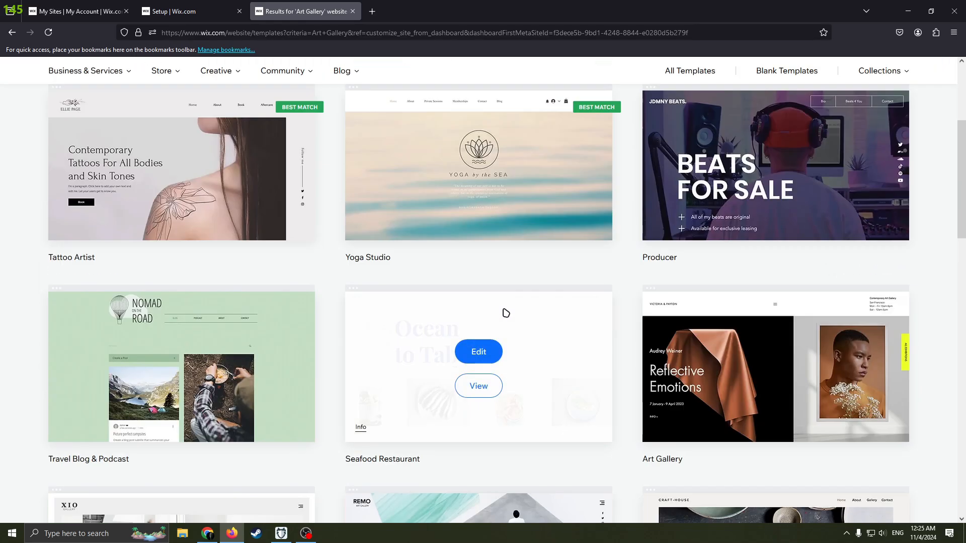
scroll(618, 288, "up", 4)
scroll(574, 271, "down", 4)
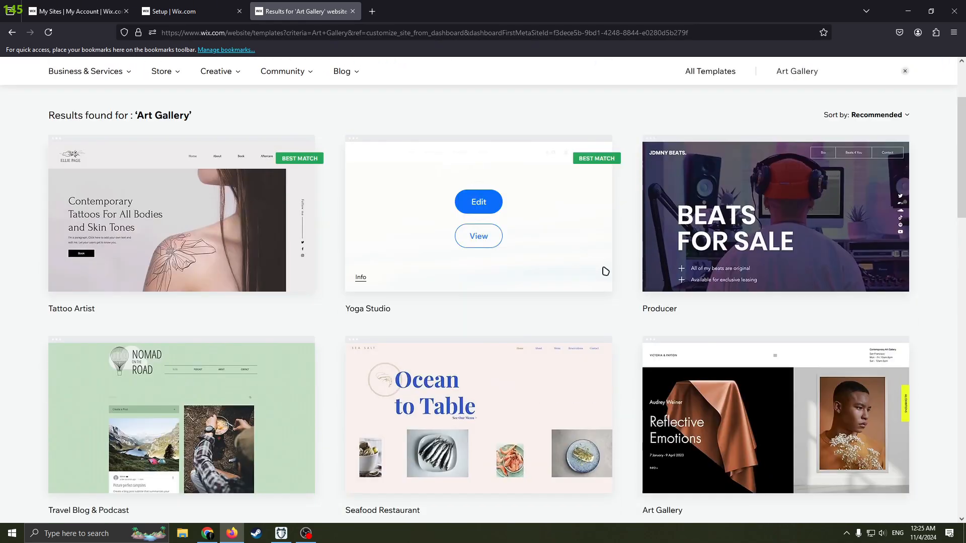
scroll(634, 266, "up", 4)
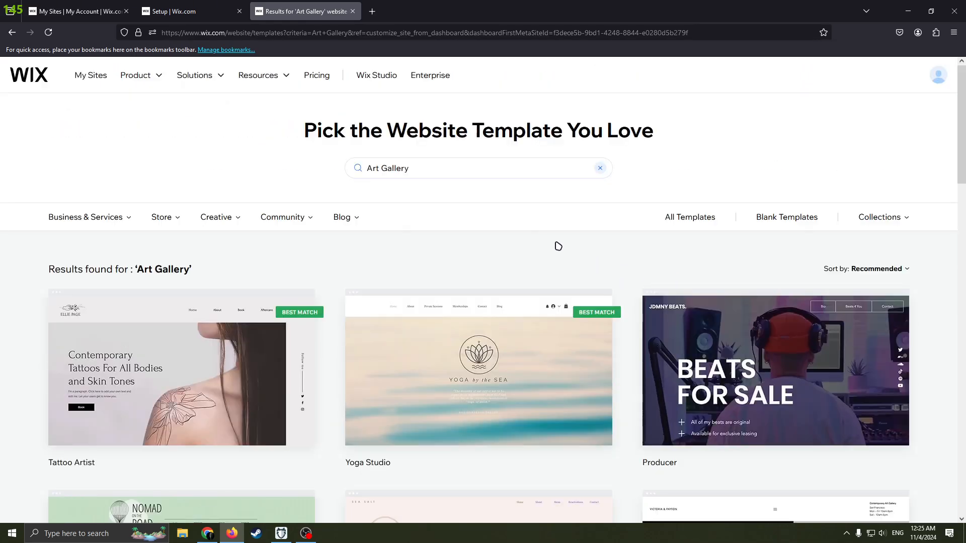
scroll(554, 327, "down", 4)
scroll(569, 296, "up", 4)
scroll(505, 276, "down", 3)
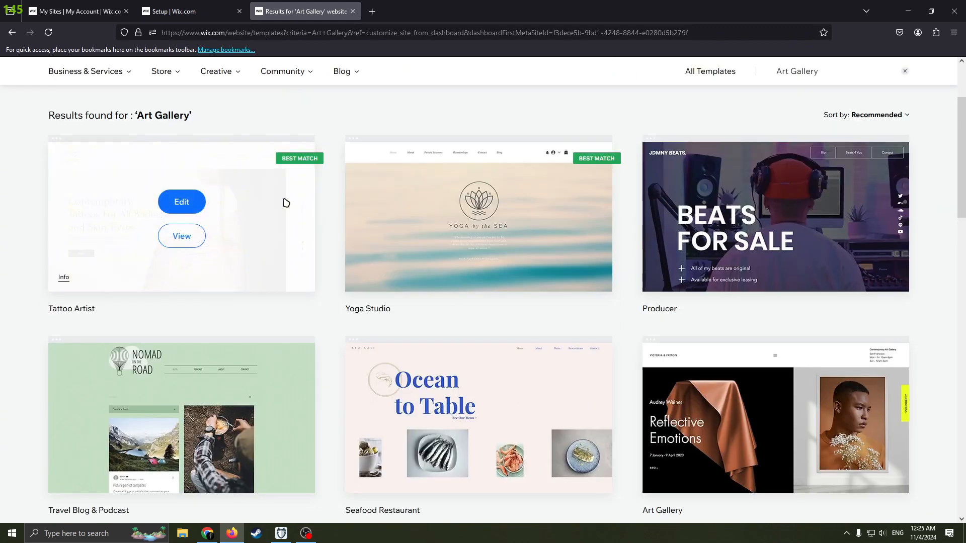
scroll(474, 198, "up", 2)
scroll(459, 220, "down", 1)
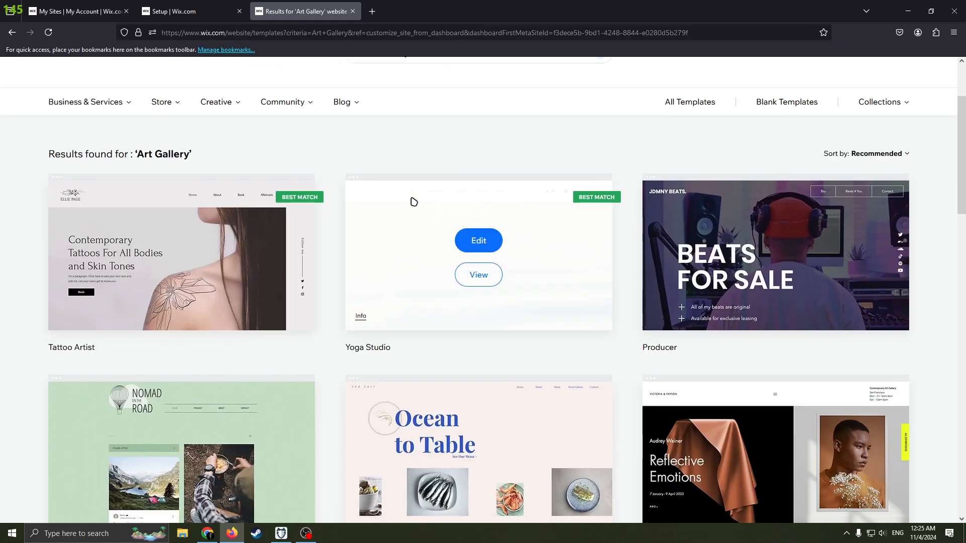
Examine the remaining Art Gallery results, comparing the gallery, exhibition, art store and artist templates
scroll(507, 176, "down", 4)
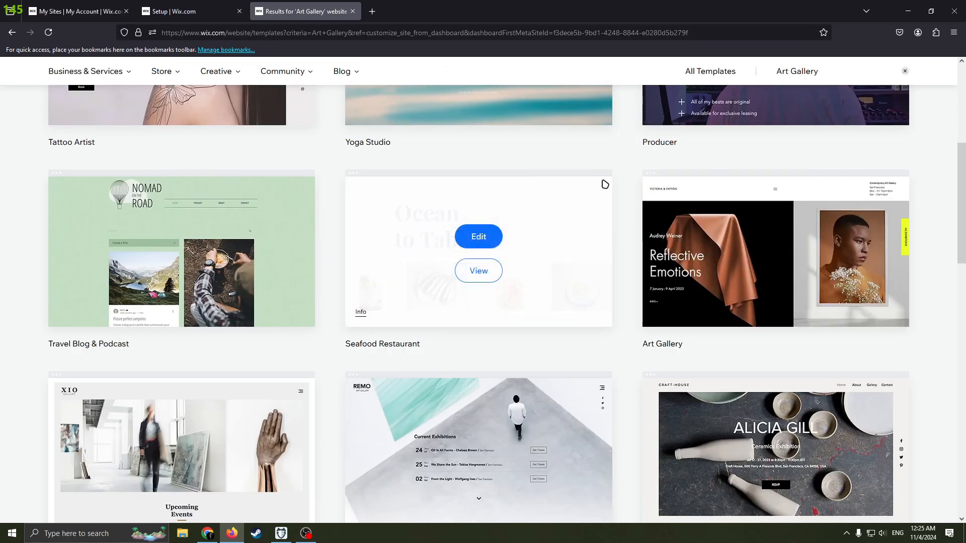
scroll(608, 215, "up", 2)
scroll(608, 215, "down", 2)
scroll(601, 246, "down", 2)
scroll(571, 272, "up", 3)
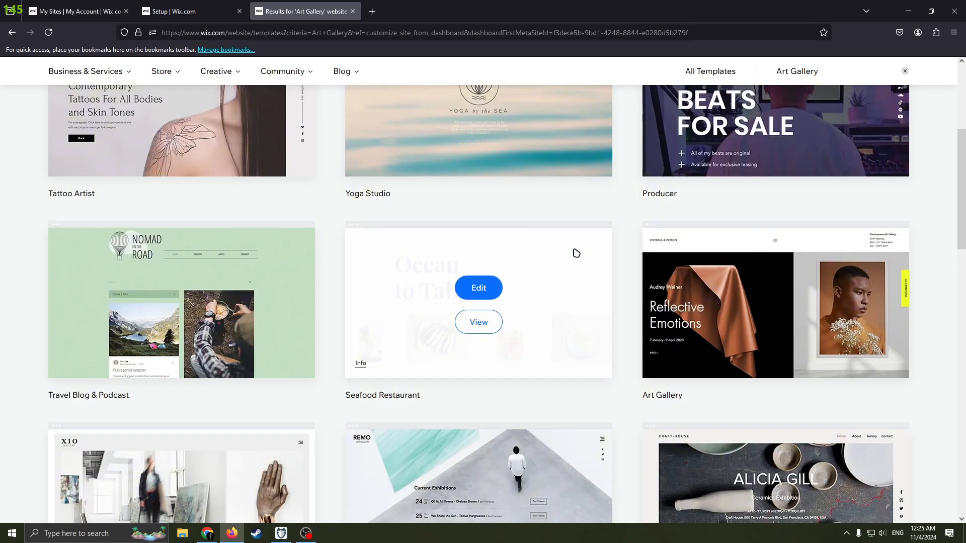
scroll(599, 259, "up", 1)
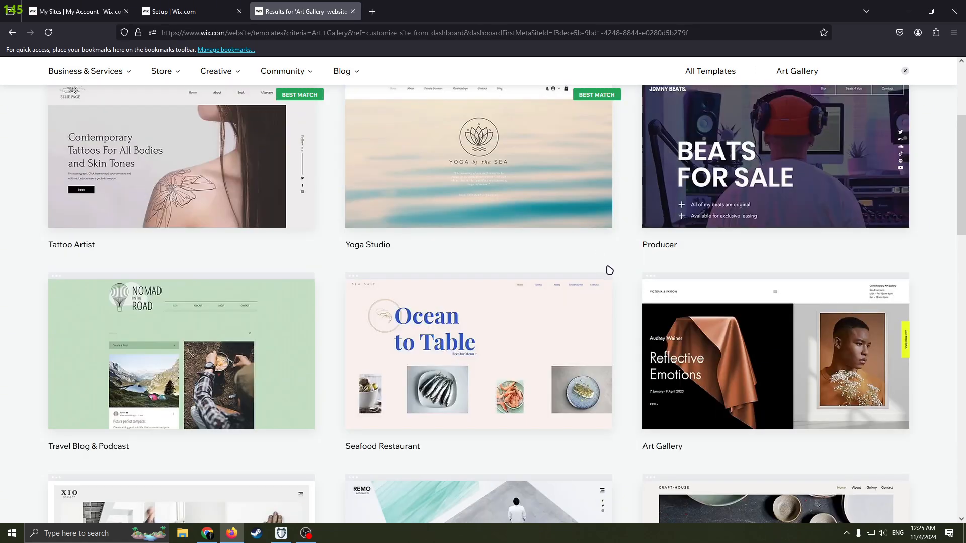
scroll(587, 265, "up", 1)
scroll(597, 272, "down", 5)
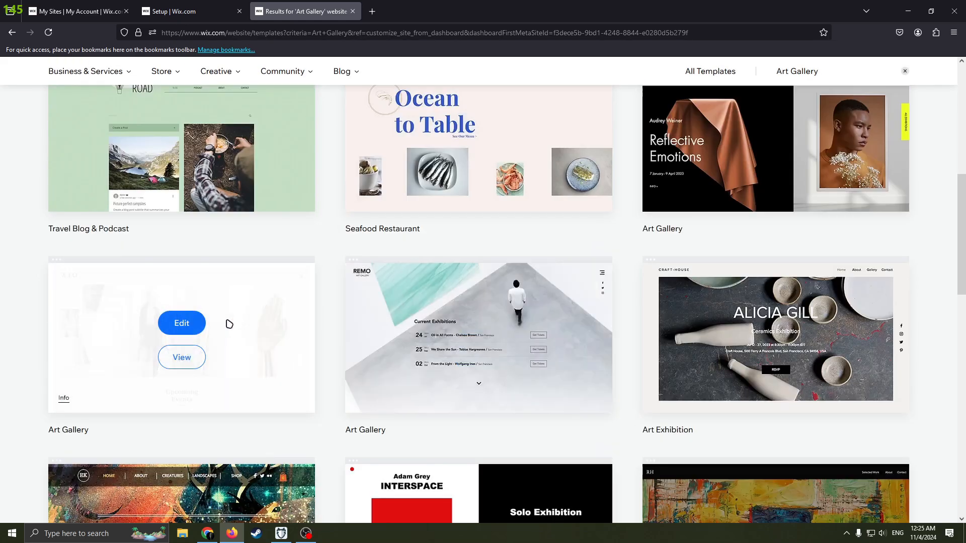
scroll(246, 329, "down", 1)
scroll(349, 328, "down", 2)
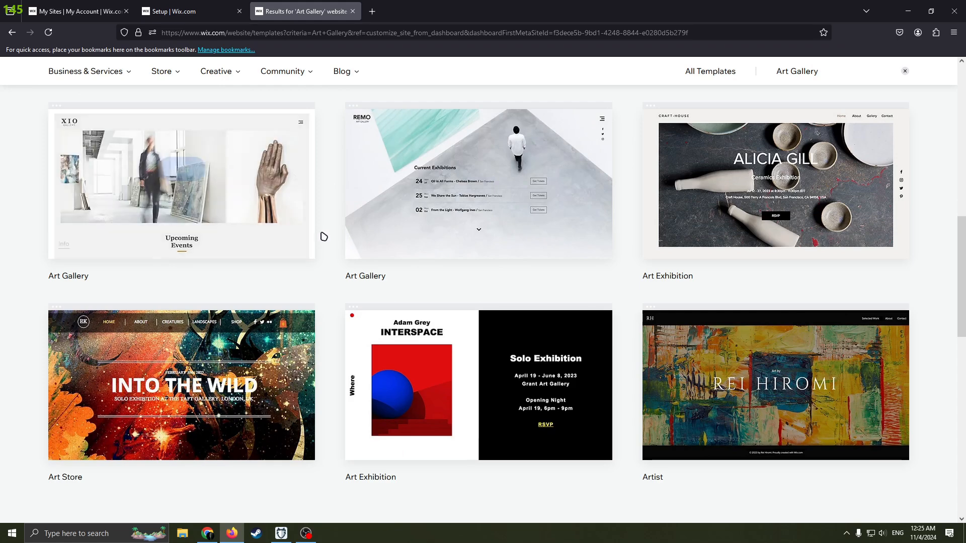
Preview the XIO Art Gallery template and look through its page sections, including Past Events
left_click_drag(371, 276, 93, 289)
left_click(93, 289)
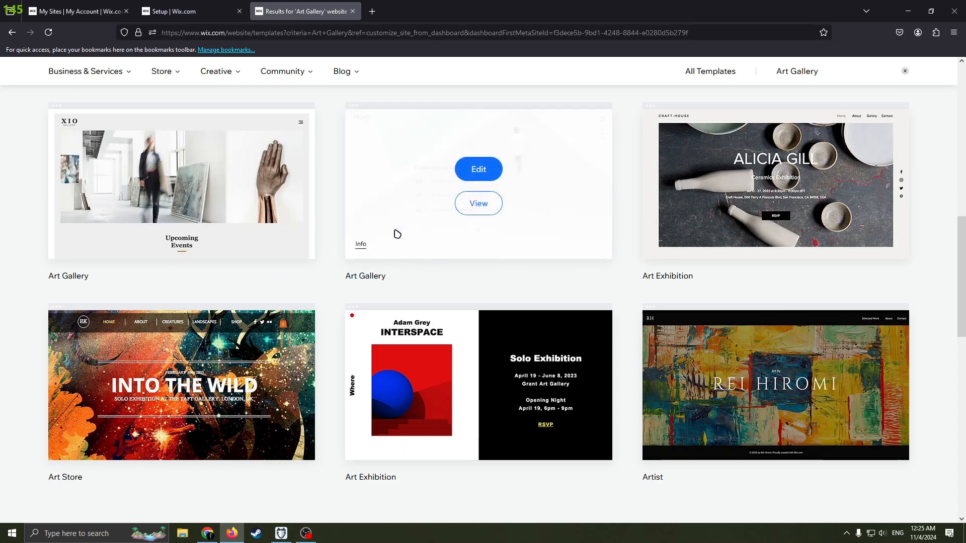
mouse_move(189, 188)
left_click(197, 207)
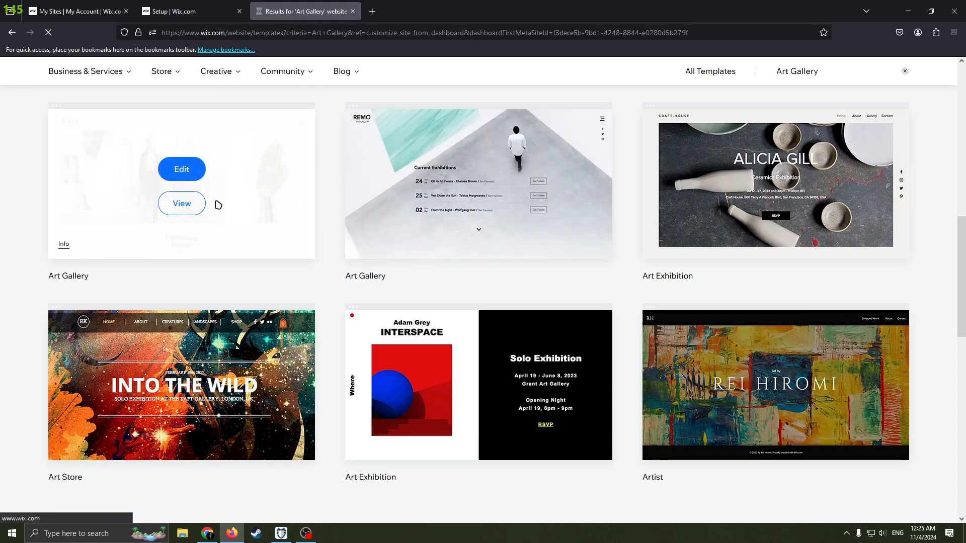
scroll(483, 246, "down", 3)
scroll(604, 229, "up", 3)
scroll(786, 223, "down", 20)
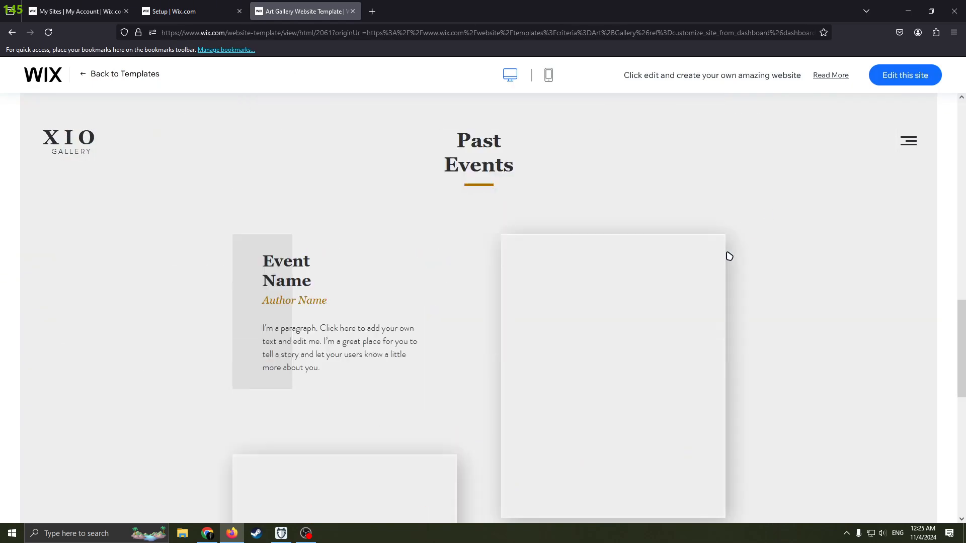
scroll(844, 159, "up", 10)
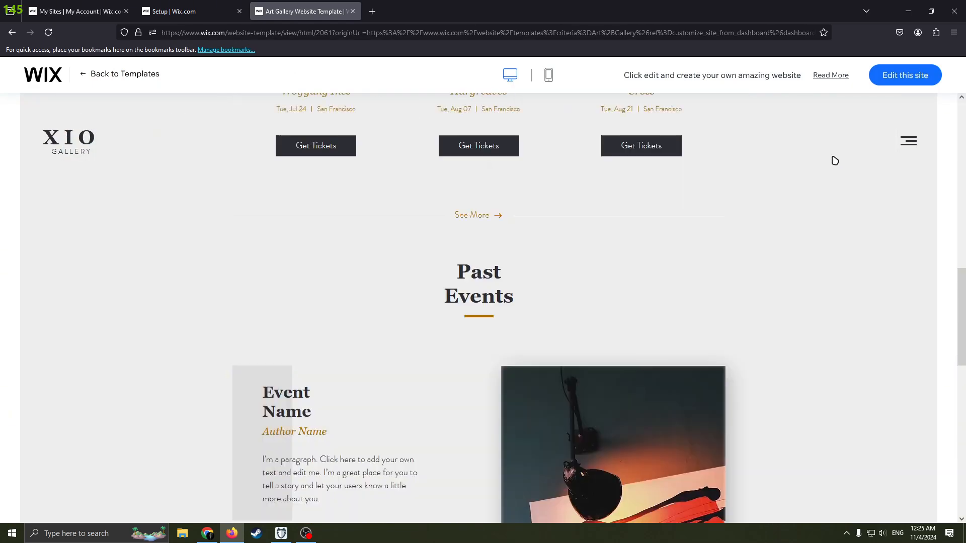
Choose the XIO template for editing and dismiss the offer to enhance the site's AI content
left_click(901, 76)
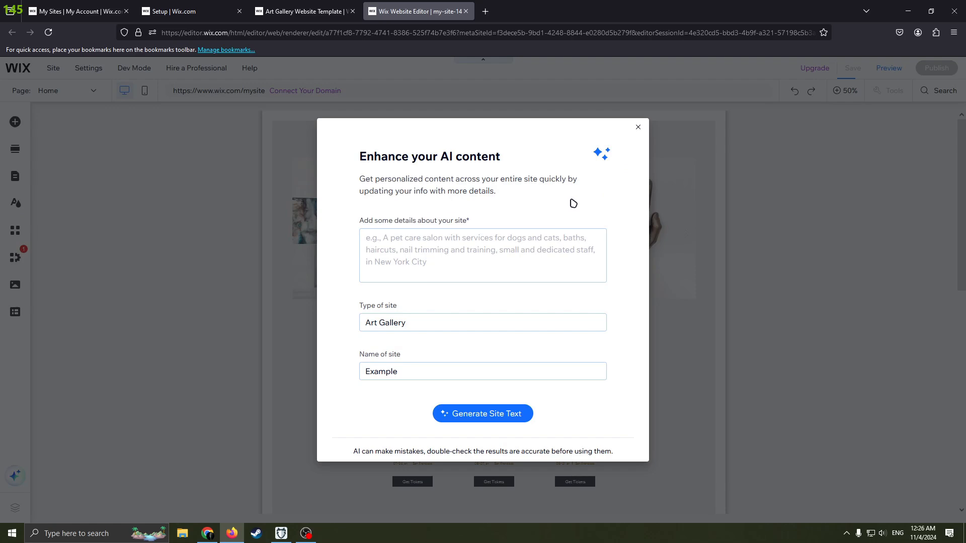
left_click(638, 129)
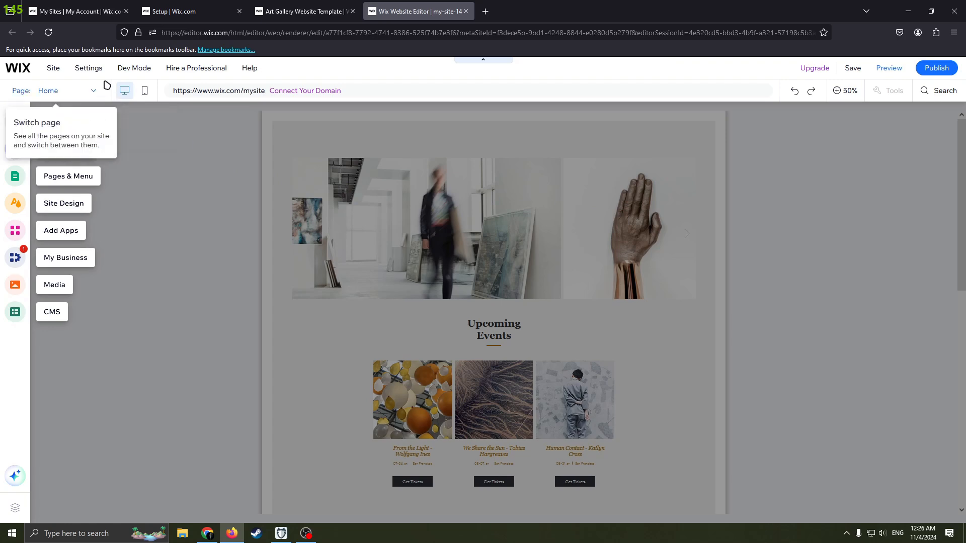
Review the site's page list, covering site, portfolio and event pages and lightboxes, and open the page manager
left_click(95, 91)
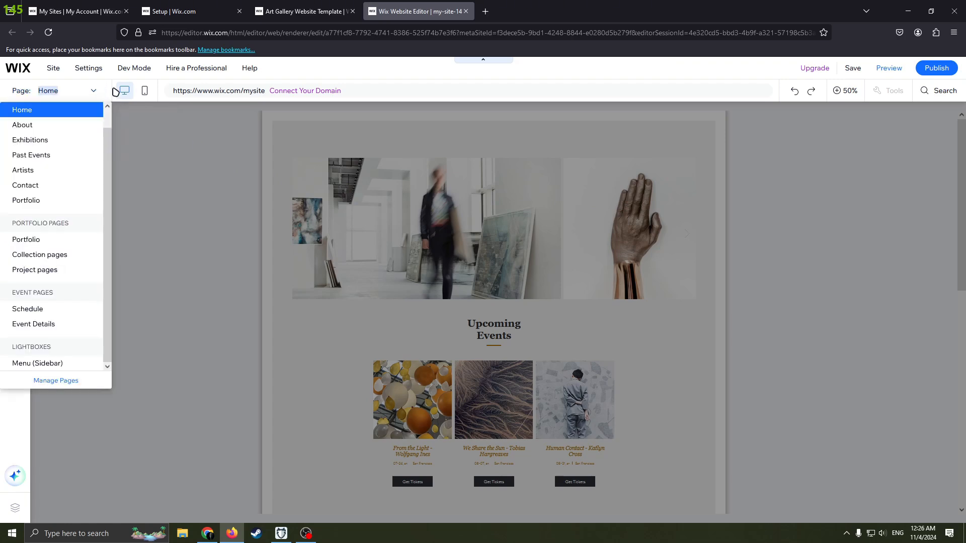
scroll(58, 158, "up", 1)
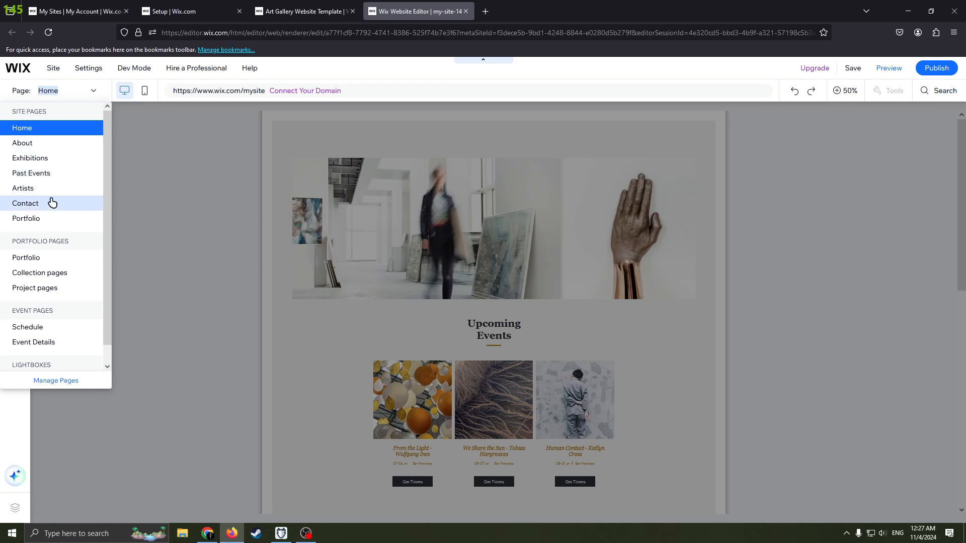
scroll(47, 236, "down", 1)
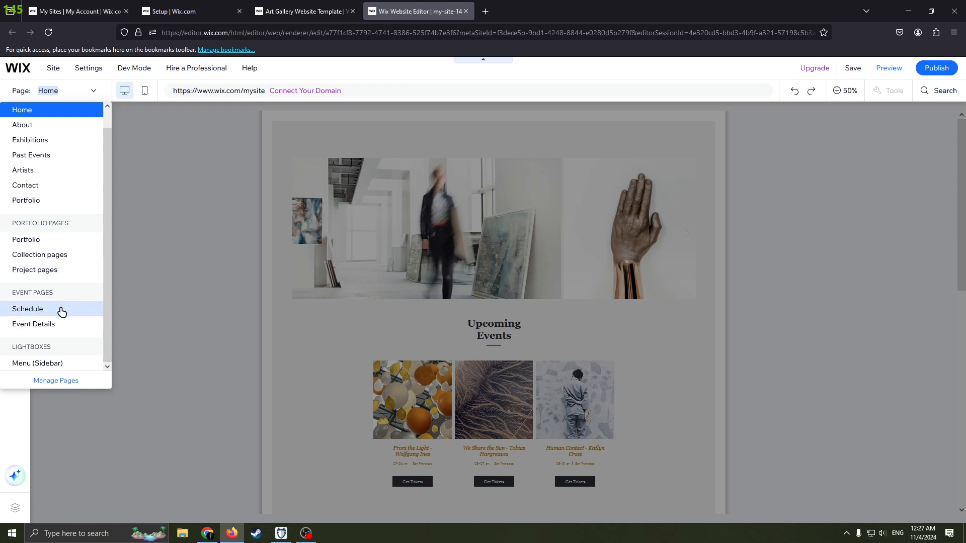
scroll(64, 355, "up", 1)
scroll(60, 360, "down", 1)
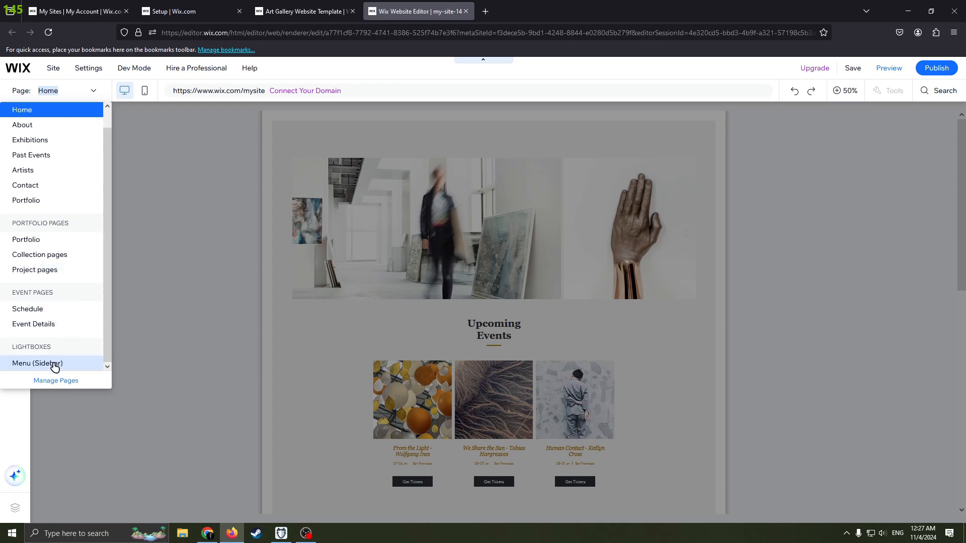
left_click(56, 381)
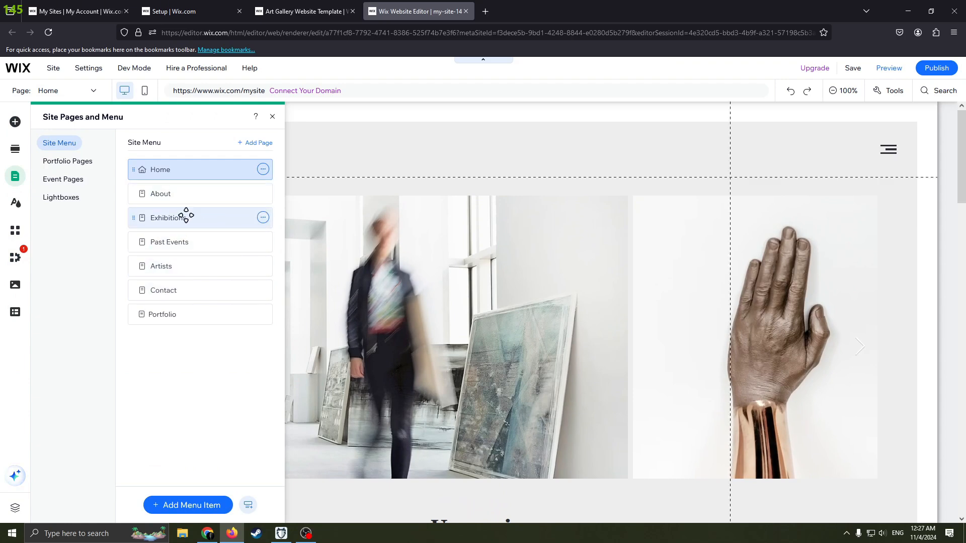
Examine the options offered for the Past Events and Exhibitions pages in the site menu, and close the page manager
mouse_move(229, 167)
left_mouse_down()
mouse_move(242, 274)
mouse_move(239, 164)
mouse_move(244, 192)
mouse_move(230, 156)
left_mouse_up()
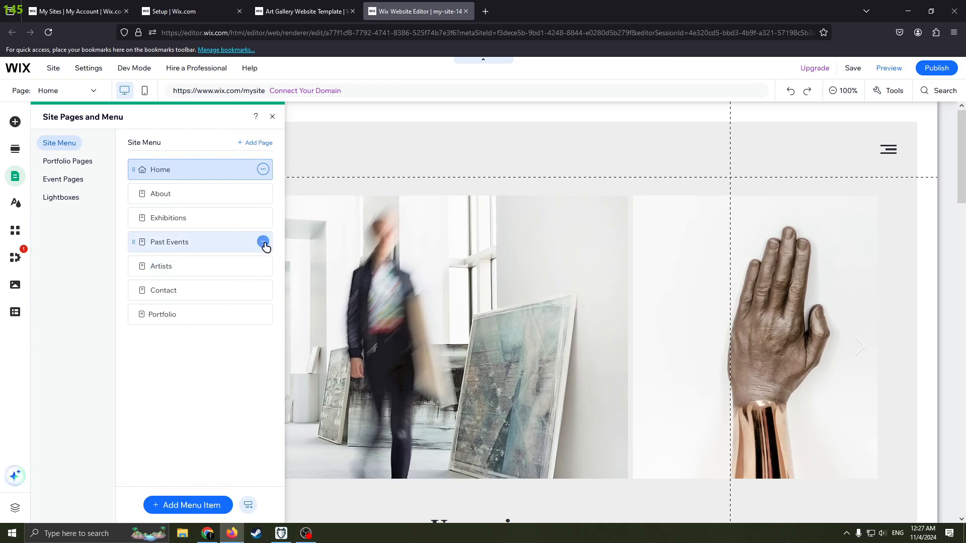
left_click(263, 242)
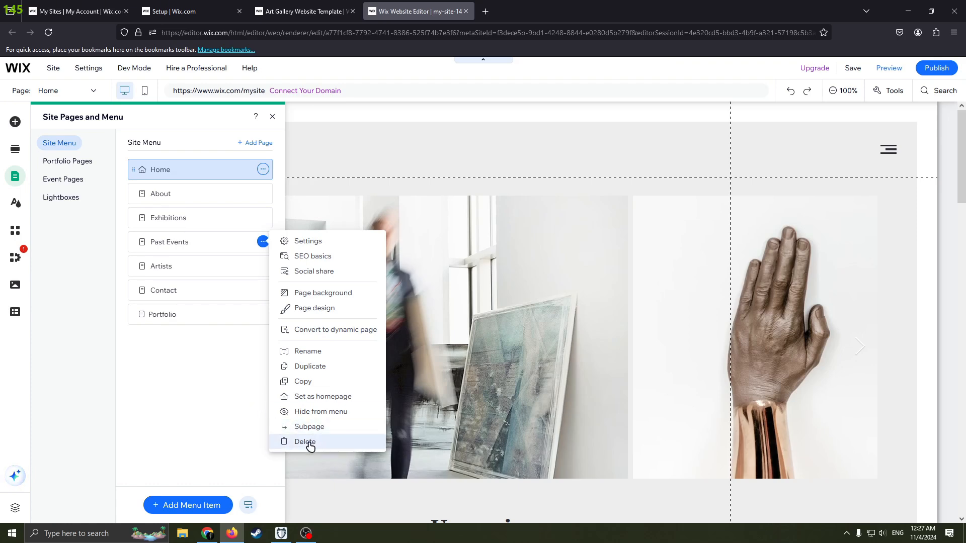
left_click(213, 372)
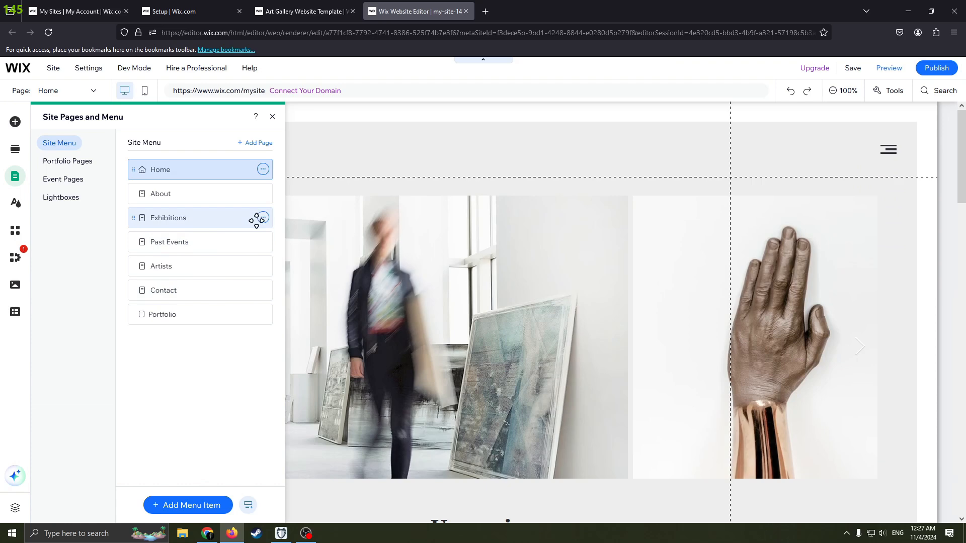
left_click(263, 217)
left_click(311, 390)
left_click(263, 217)
left_click(219, 357)
left_click(264, 217)
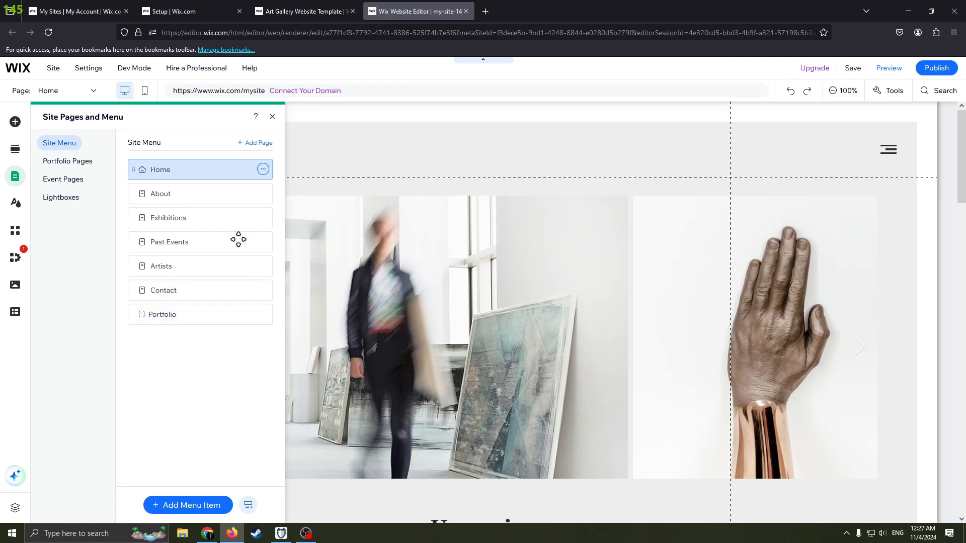
left_click(272, 116)
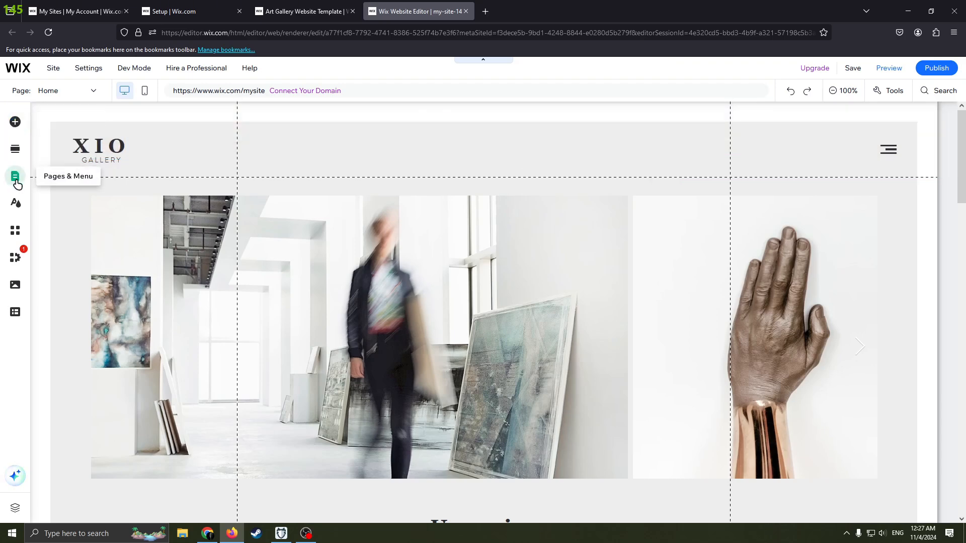
left_click(11, 175)
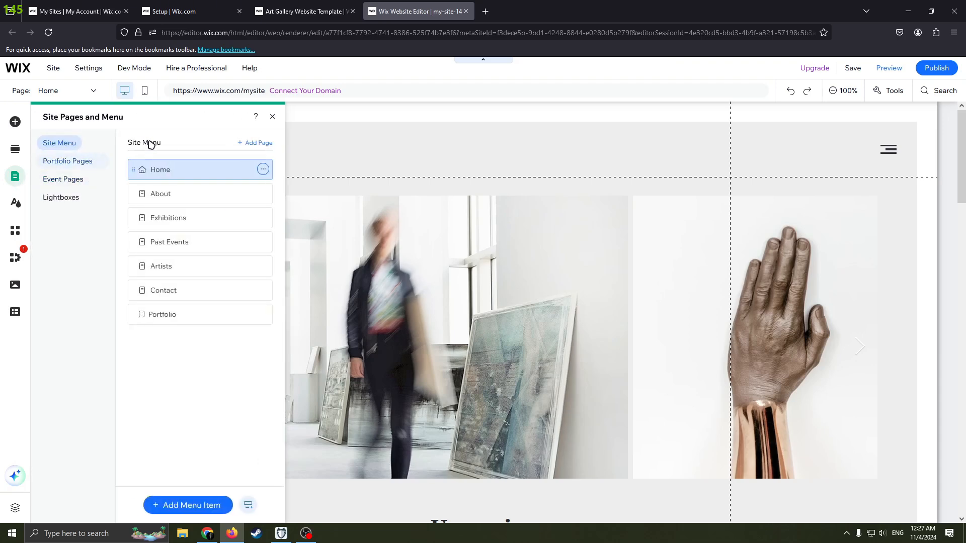
left_click(274, 118)
Look over the Home page's full layout at 50% zoom, from the header image through the event sections to the footer
left_click(65, 93)
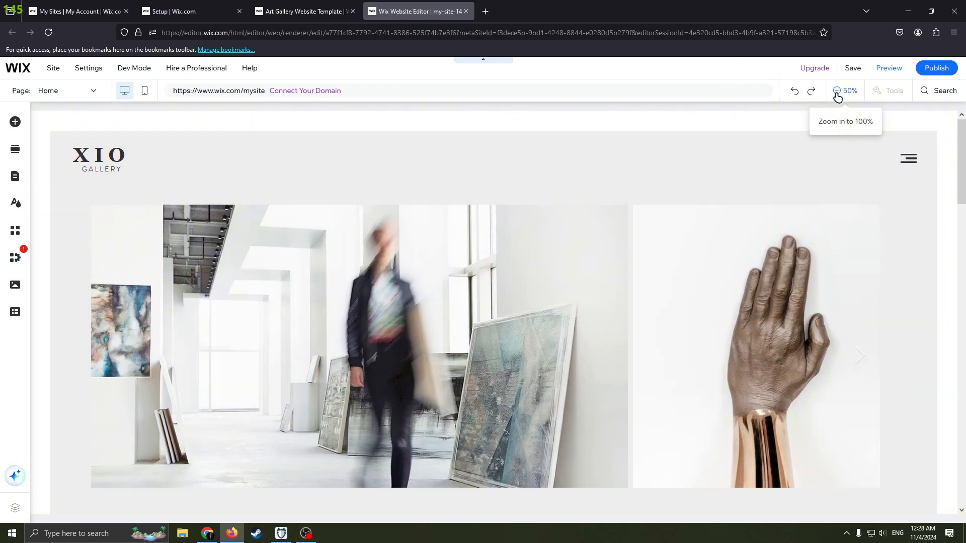
left_click(835, 91)
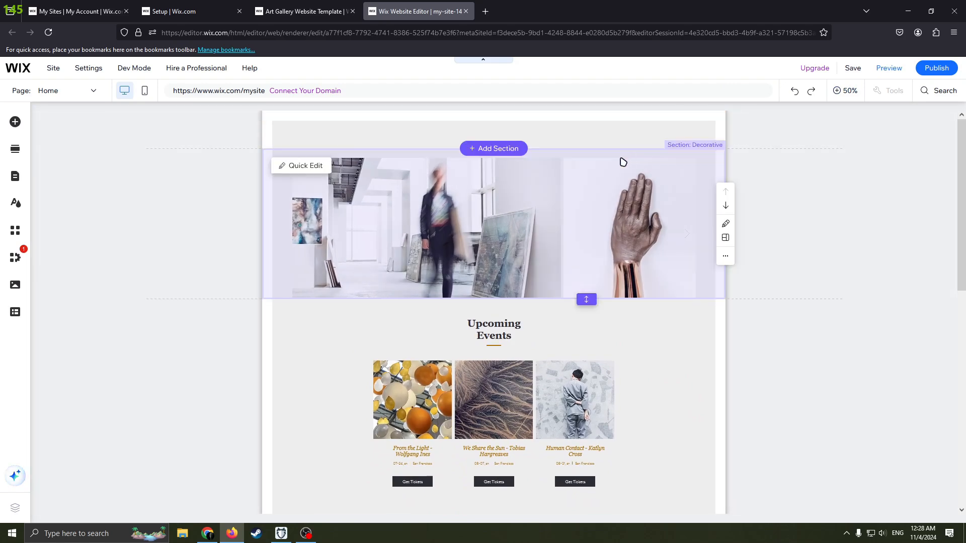
scroll(626, 227, "down", 8)
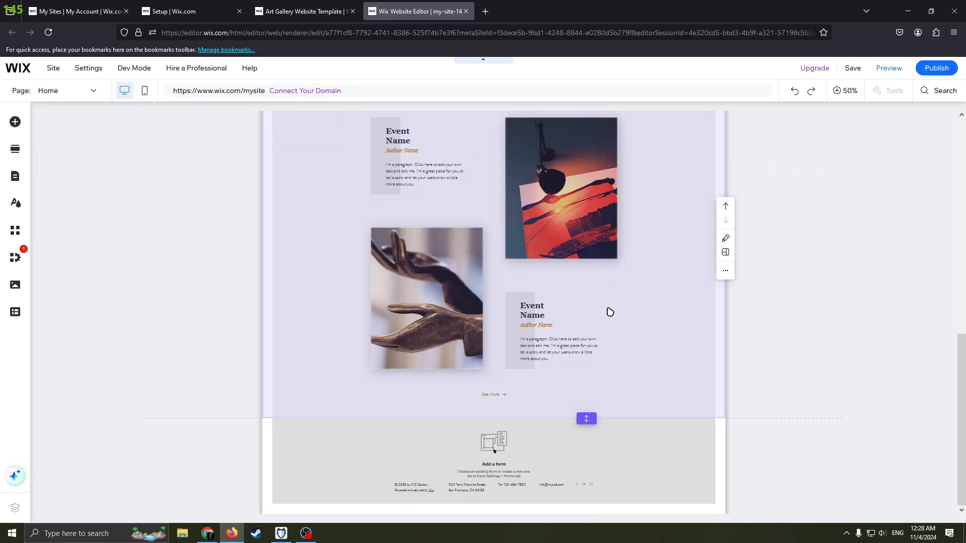
scroll(627, 452, "up", 5)
scroll(589, 264, "up", 3)
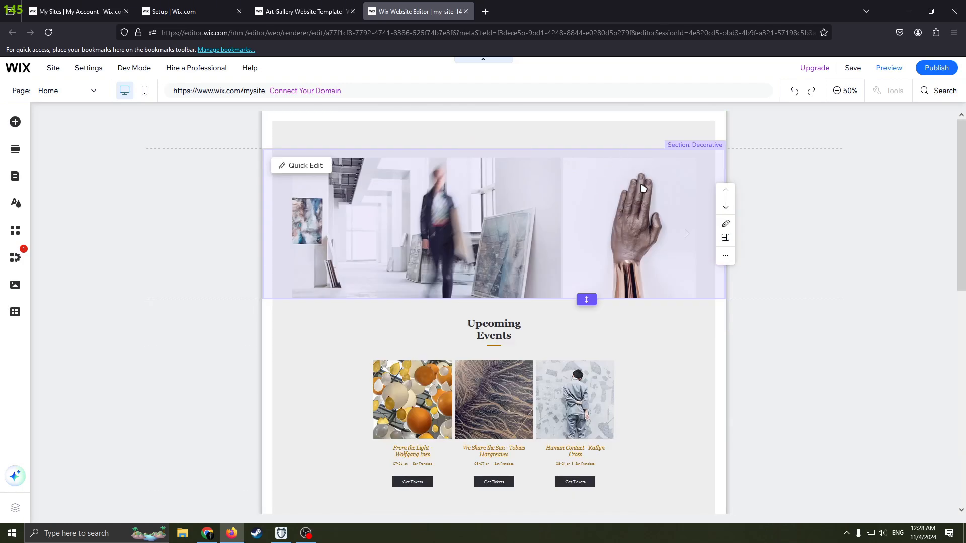
scroll(631, 227, "down", 2)
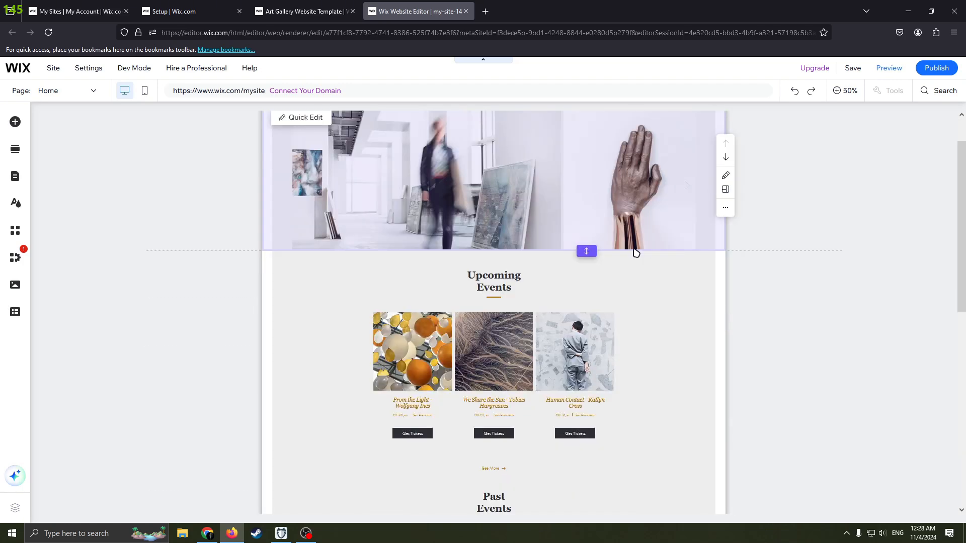
scroll(649, 254, "down", 5)
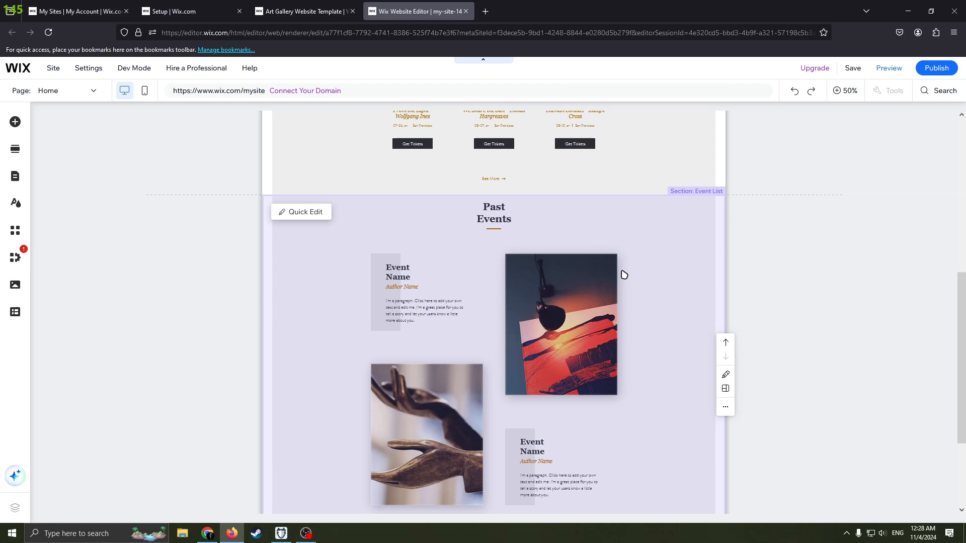
scroll(632, 259, "down", 2)
scroll(638, 259, "up", 4)
scroll(604, 261, "down", 5)
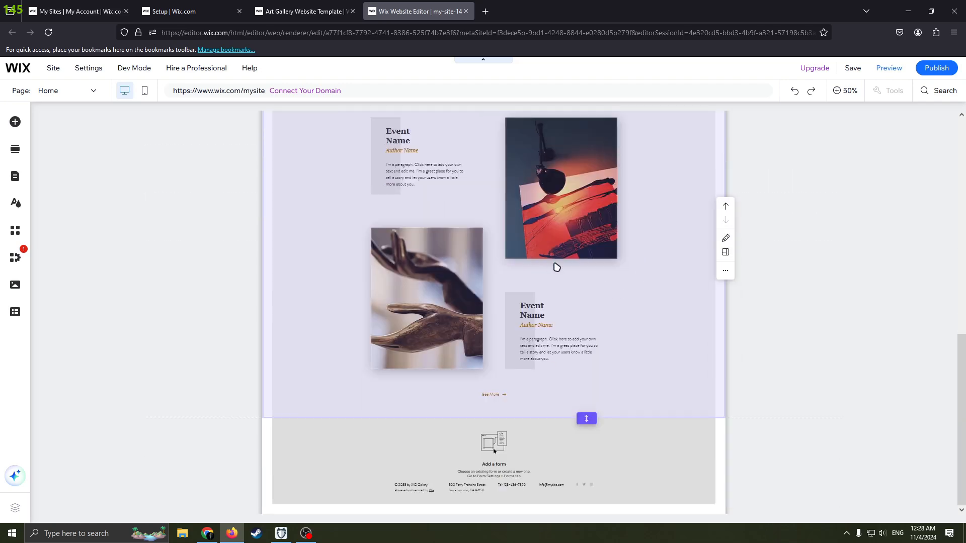
scroll(319, 171, "up", 12)
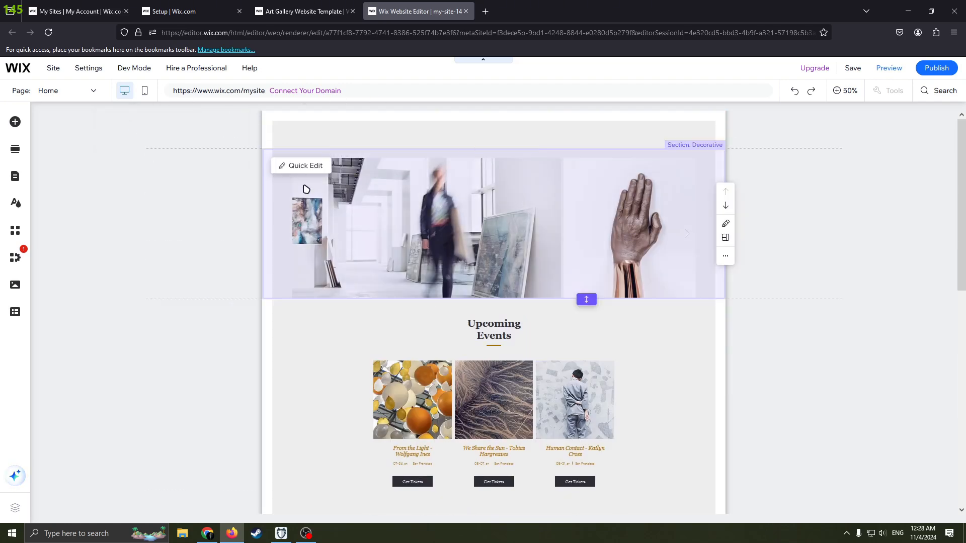
Switch to the Exhibitions page and on to the Portfolio page under Portfolio Pages to view their layouts
left_click(93, 93)
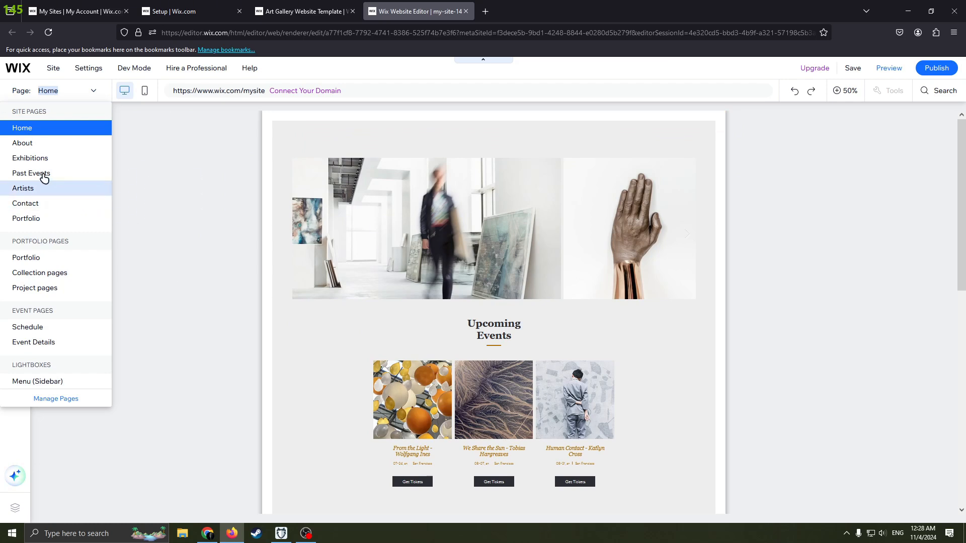
left_click(43, 158)
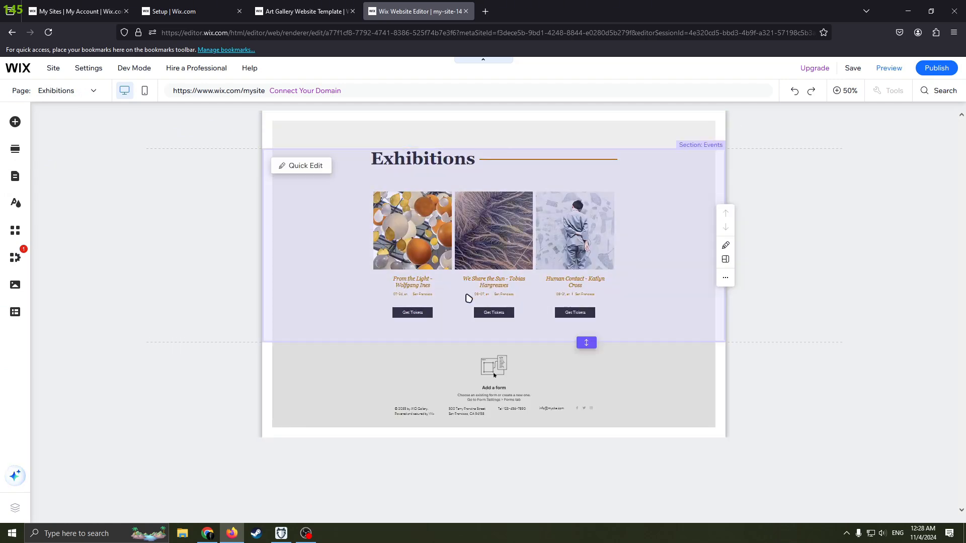
left_click(85, 93)
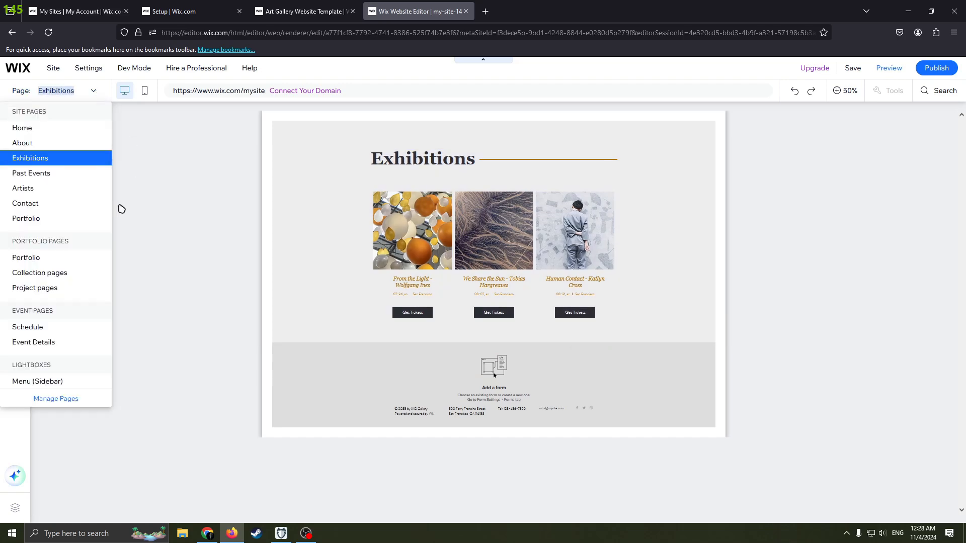
left_click(53, 259)
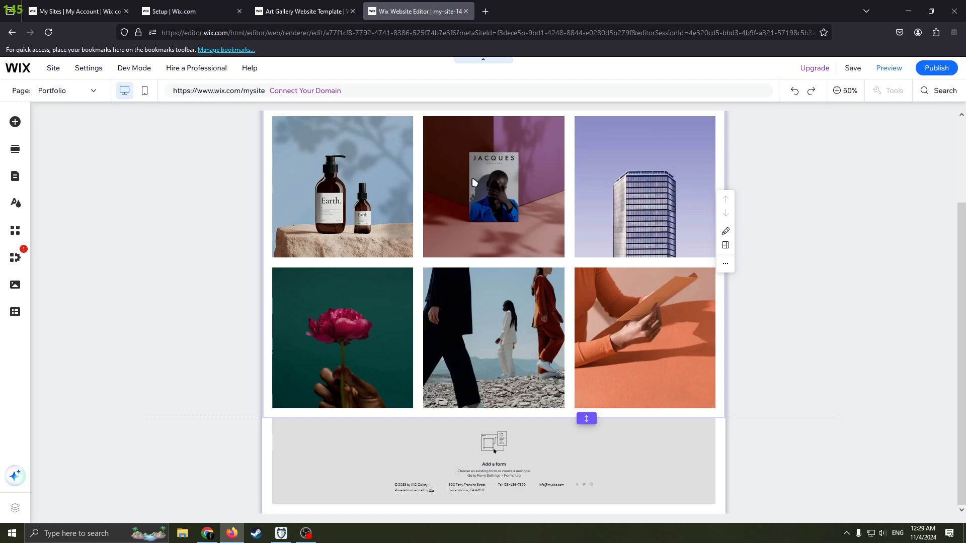
scroll(475, 190, "up", 2)
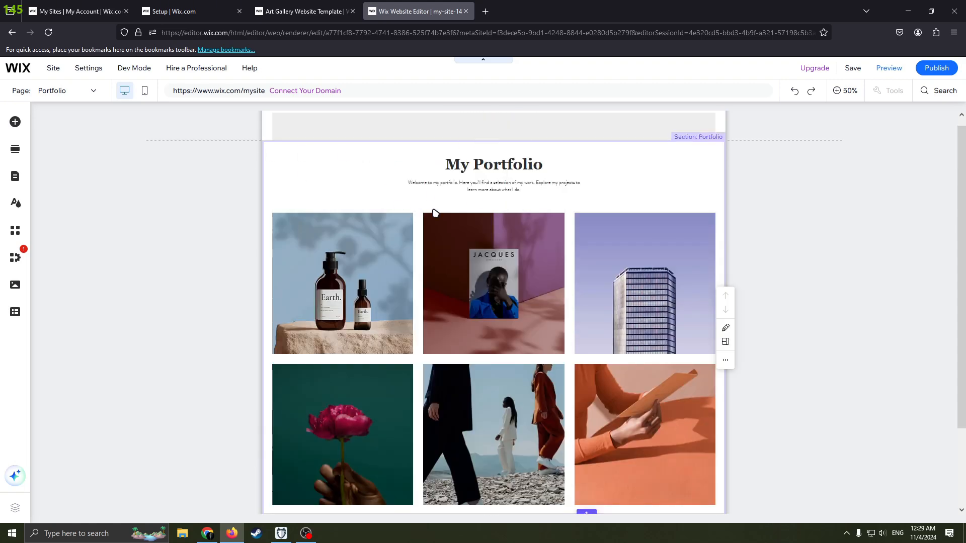
Look over the Portfolio page's heading and its grid of project images at 50% zoom
scroll(518, 207, "down", 2)
scroll(513, 227, "up", 2)
scroll(497, 221, "down", 2)
scroll(528, 276, "up", 2)
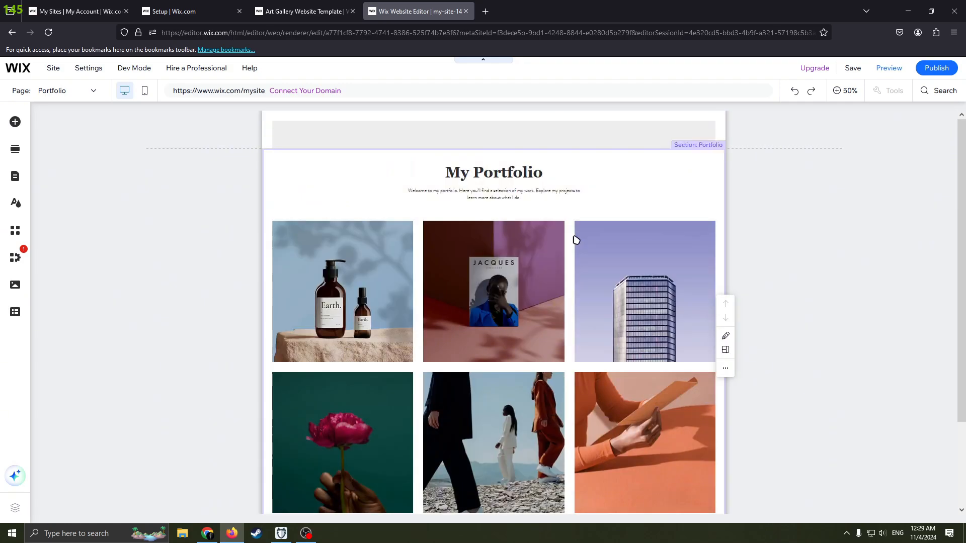
scroll(594, 221, "down", 2)
scroll(619, 271, "up", 2)
scroll(634, 317, "down", 2)
scroll(624, 292, "up", 2)
scroll(610, 328, "down", 1)
scroll(610, 328, "up", 1)
scroll(532, 263, "down", 2)
scroll(619, 238, "up", 2)
scroll(535, 201, "down", 2)
scroll(608, 207, "up", 2)
left_click(633, 188)
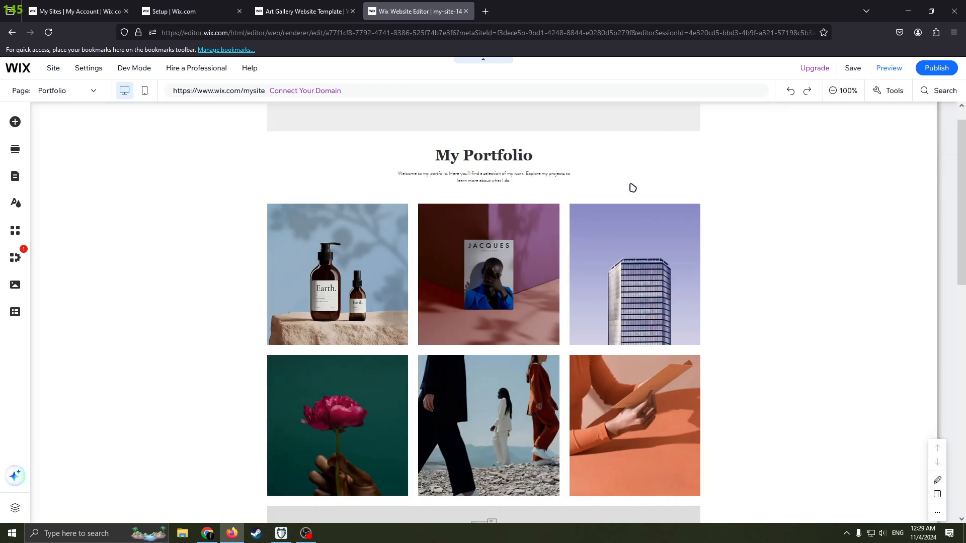
left_click(791, 91)
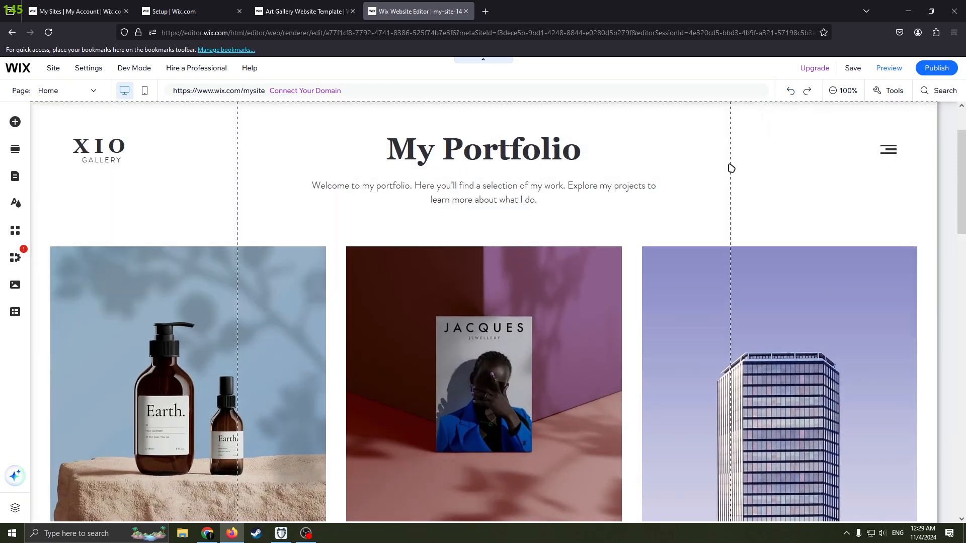
left_click(831, 91)
scroll(598, 224, "down", 2)
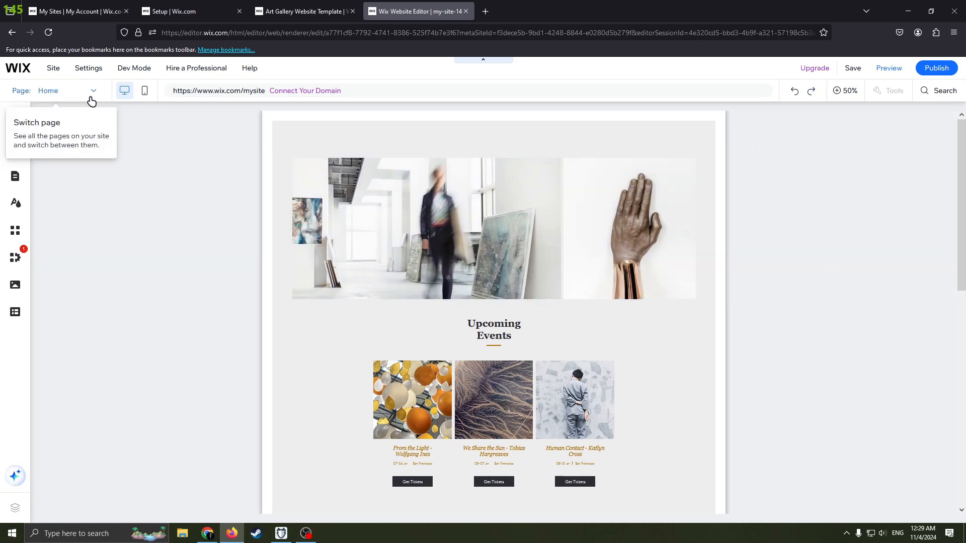
left_click(89, 96)
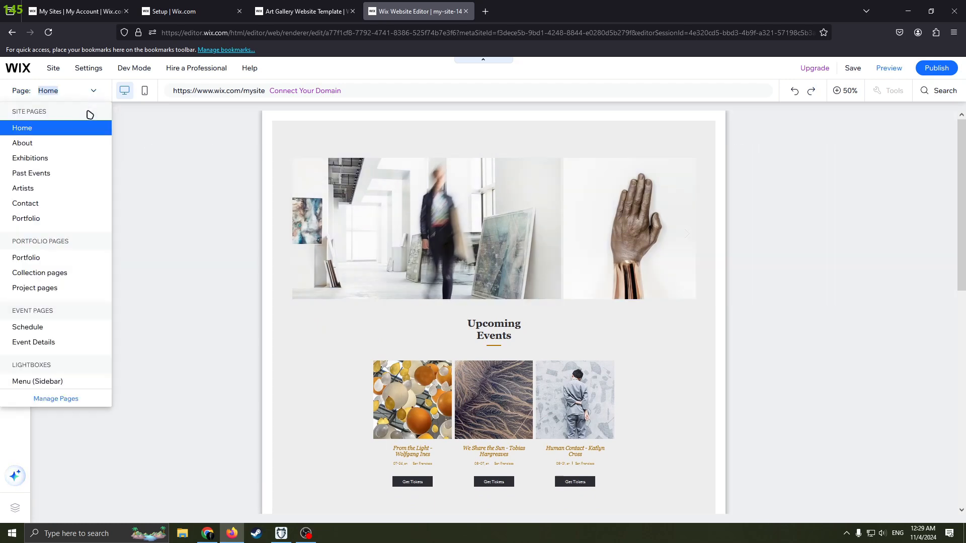
left_click(53, 259)
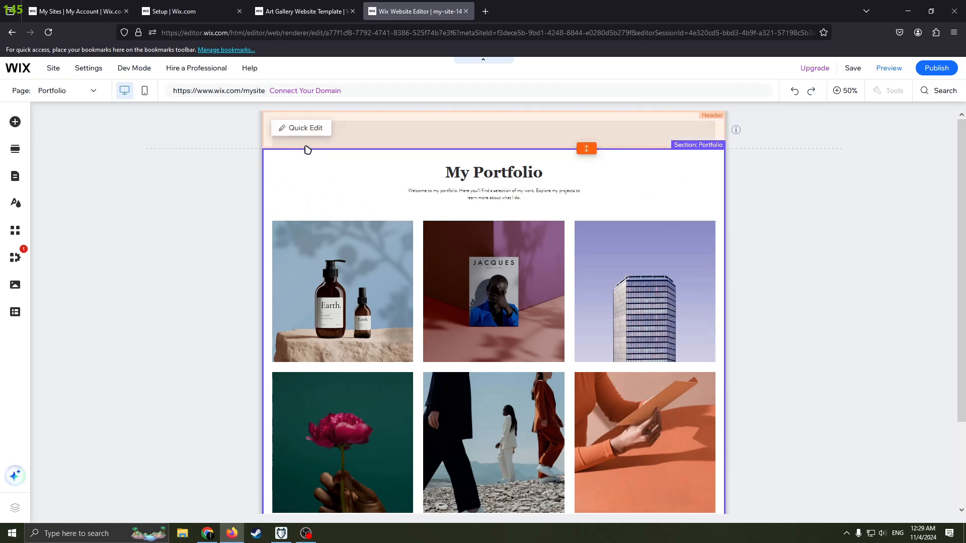
Check the My Portfolio heading's text settings for style, font and size, and close them
scroll(507, 168, "down", 1)
scroll(507, 167, "up", 1)
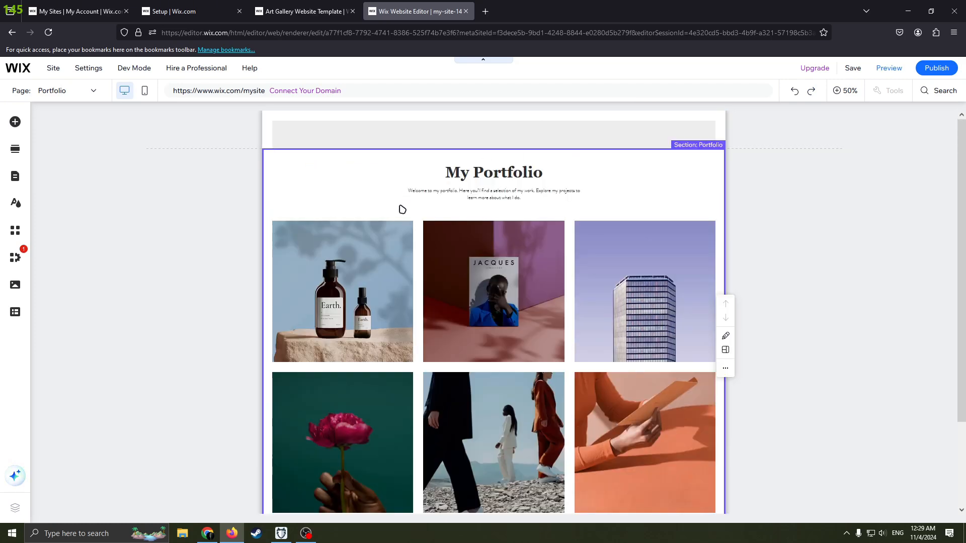
left_click(649, 186)
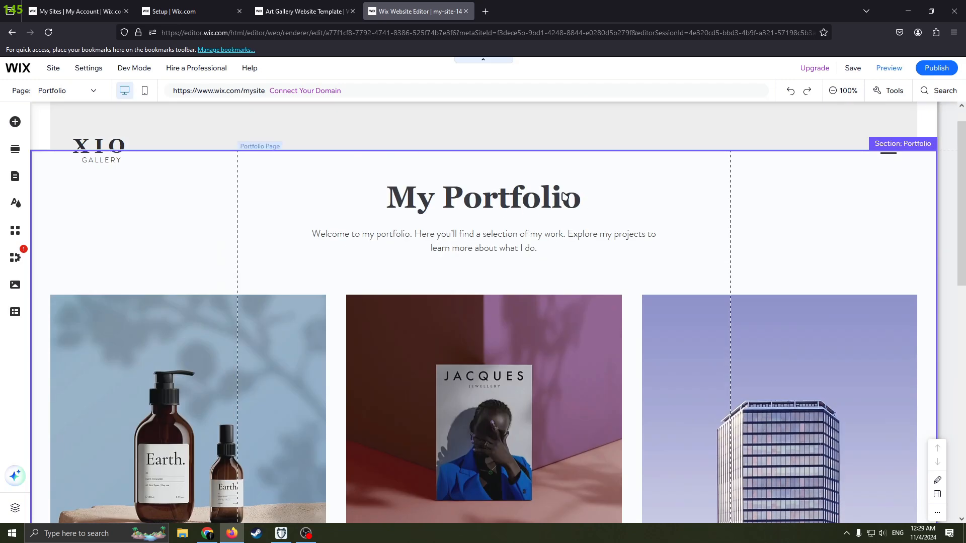
scroll(498, 195, "down", 2)
scroll(484, 199, "up", 2)
double_click(502, 201)
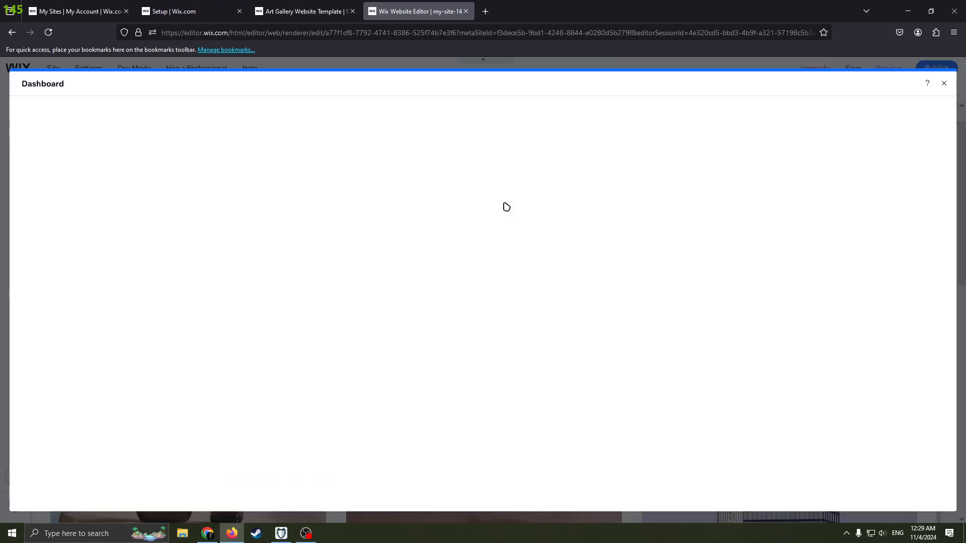
left_click(944, 83)
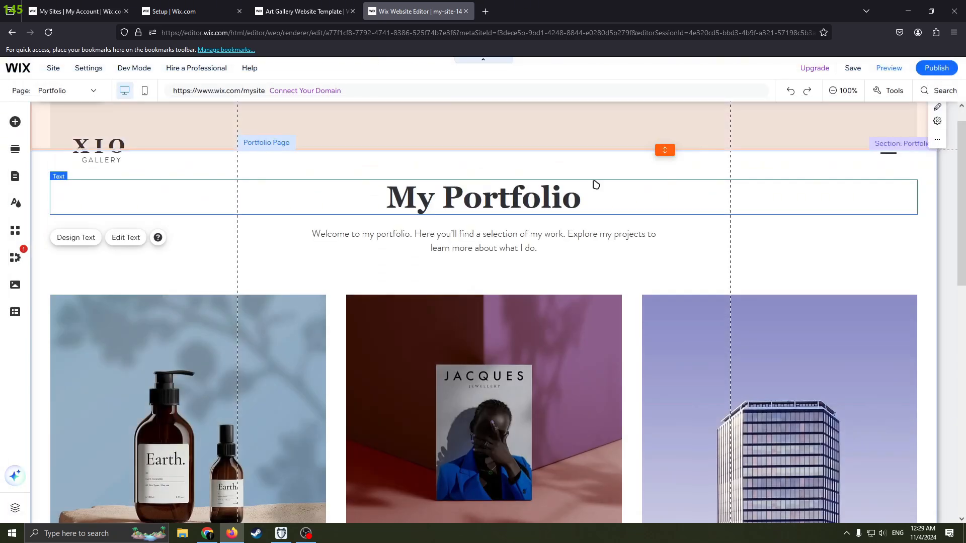
double_click(625, 195)
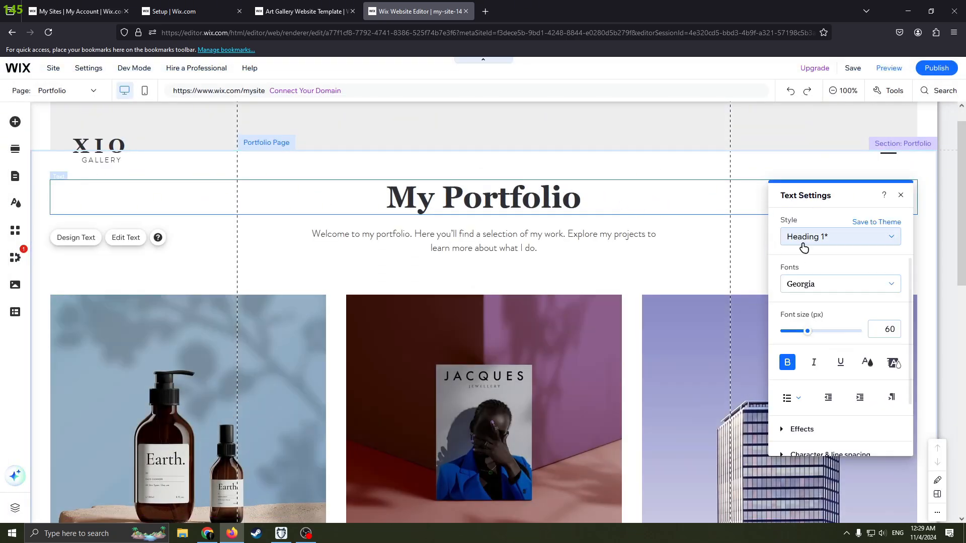
scroll(827, 270, "down", 1)
scroll(809, 276, "up", 1)
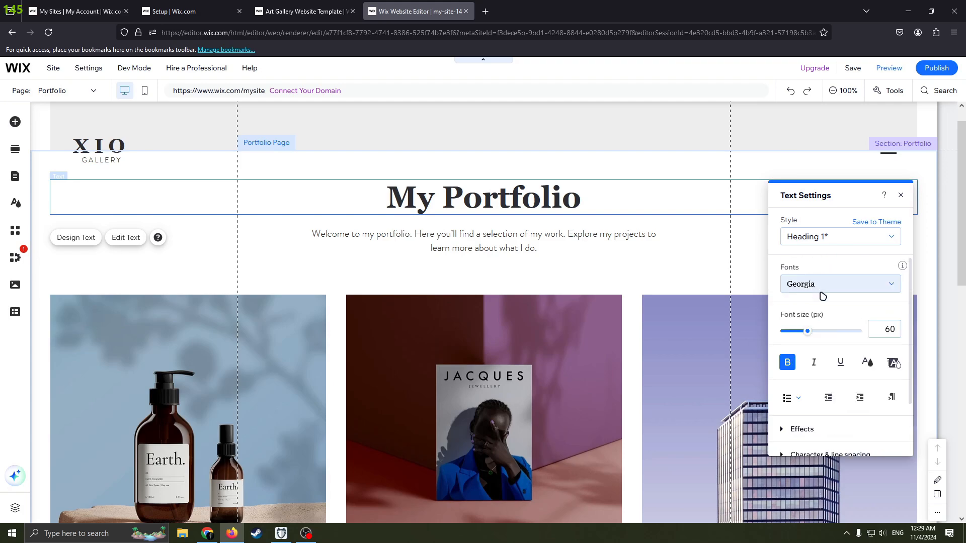
left_click(901, 195)
Look over the portfolio gallery and examine the options offered for it
scroll(602, 298, "down", 2)
scroll(442, 312, "down", 1)
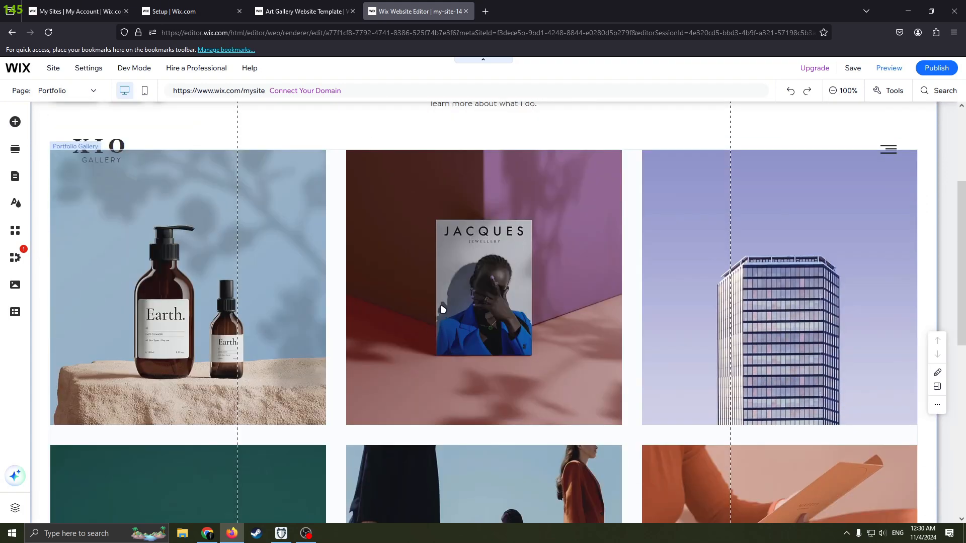
scroll(388, 306, "up", 2)
scroll(281, 309, "down", 3)
scroll(269, 263, "up", 2)
scroll(269, 263, "down", 1)
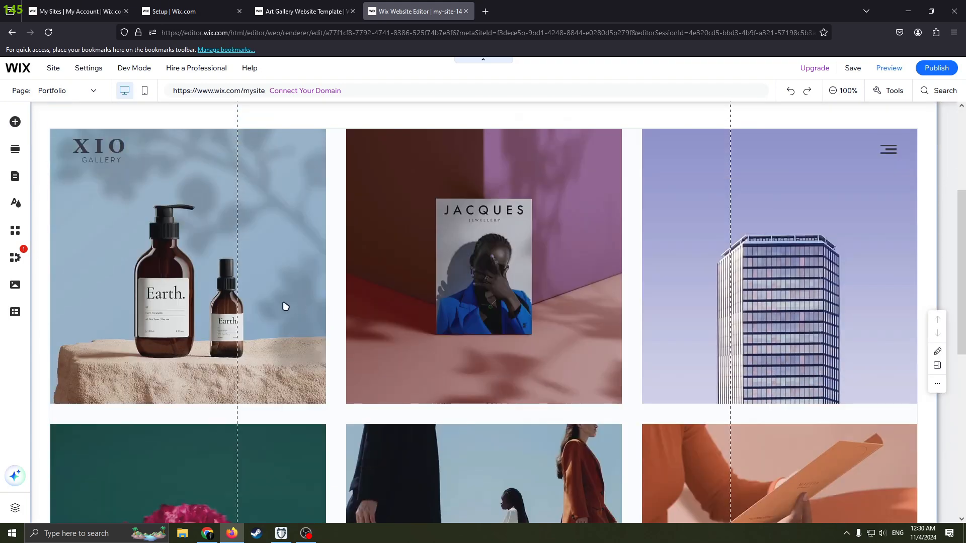
left_click(199, 210)
right_click(215, 230)
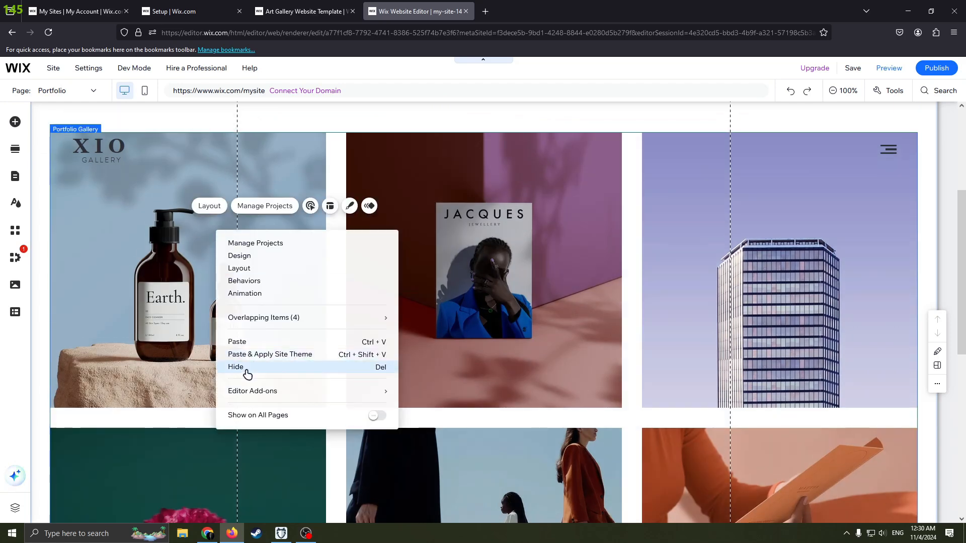
left_click(173, 292)
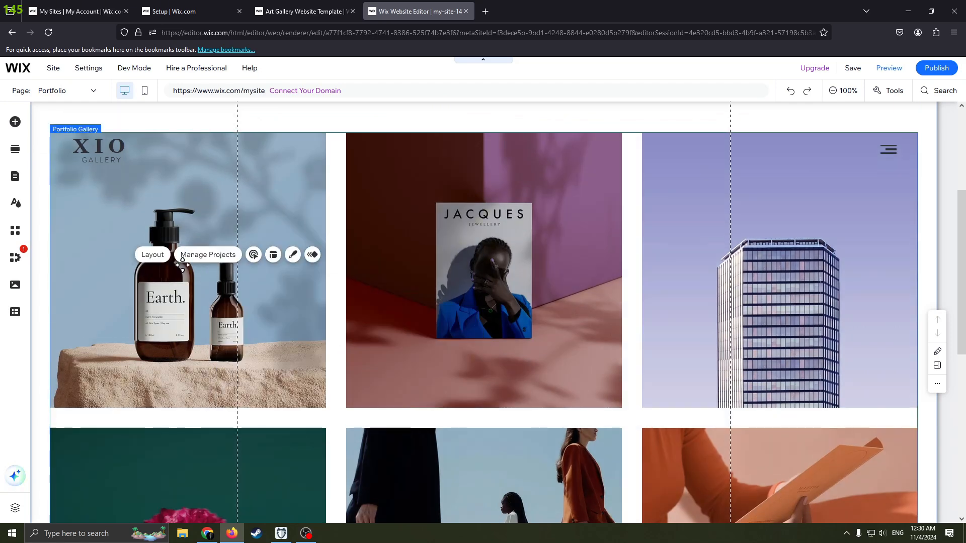
Open project management for the portfolio gallery and choose to set it up without AI
left_click(219, 255)
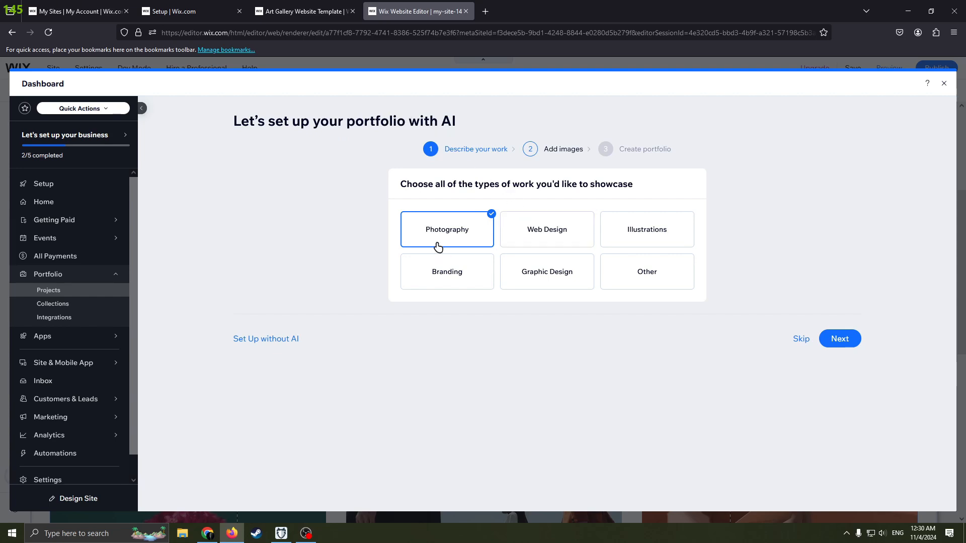
left_click_drag(434, 121, 382, 124)
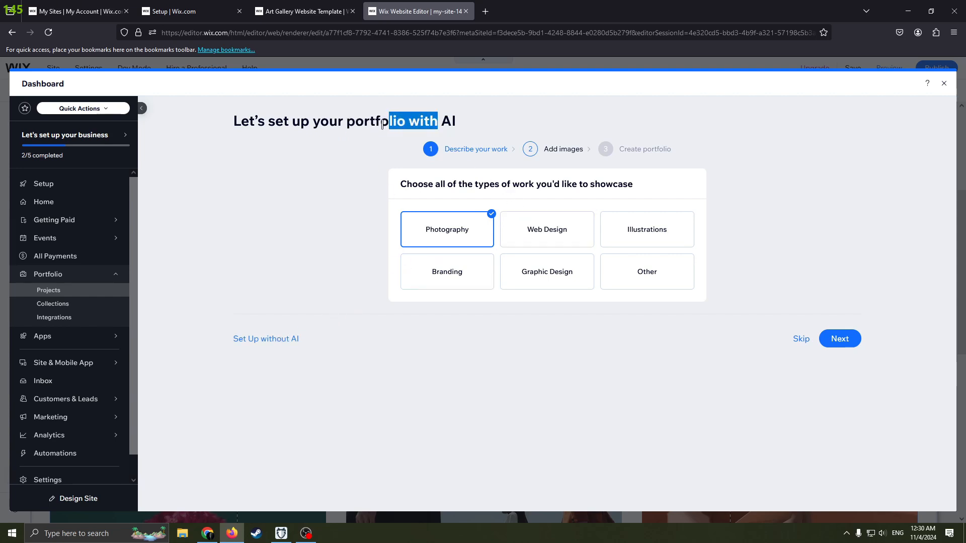
left_click(291, 340)
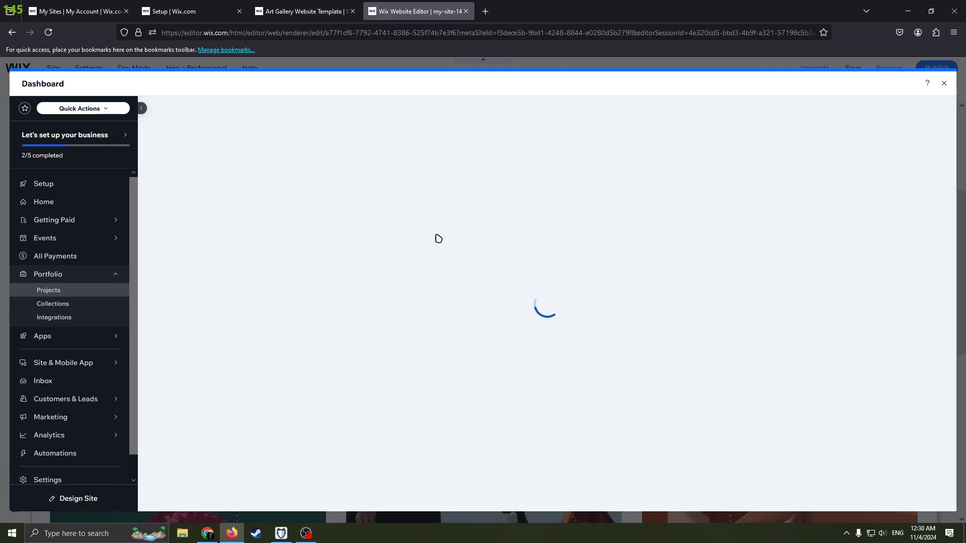
Review the list of portfolio projects and the actions available for a single project
scroll(475, 198, "down", 1)
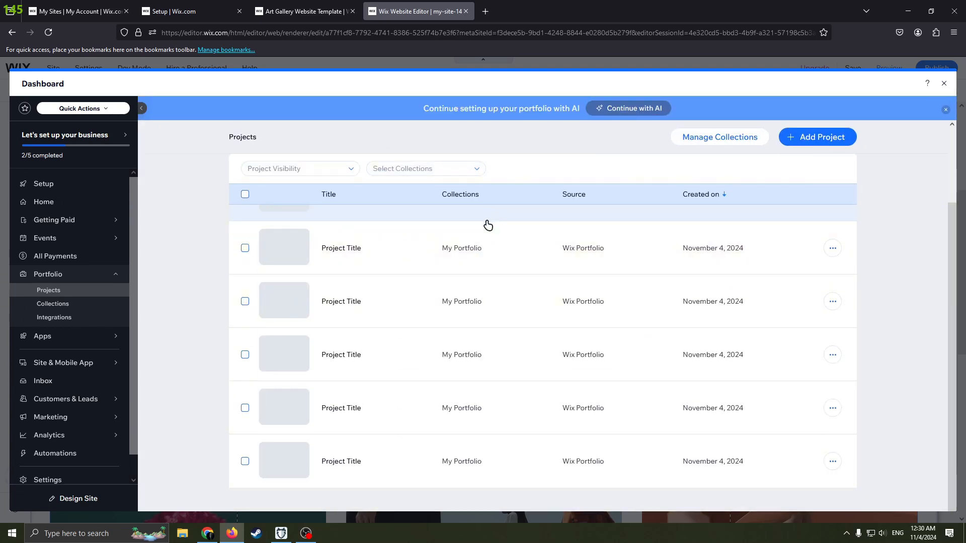
scroll(510, 221, "down", 1)
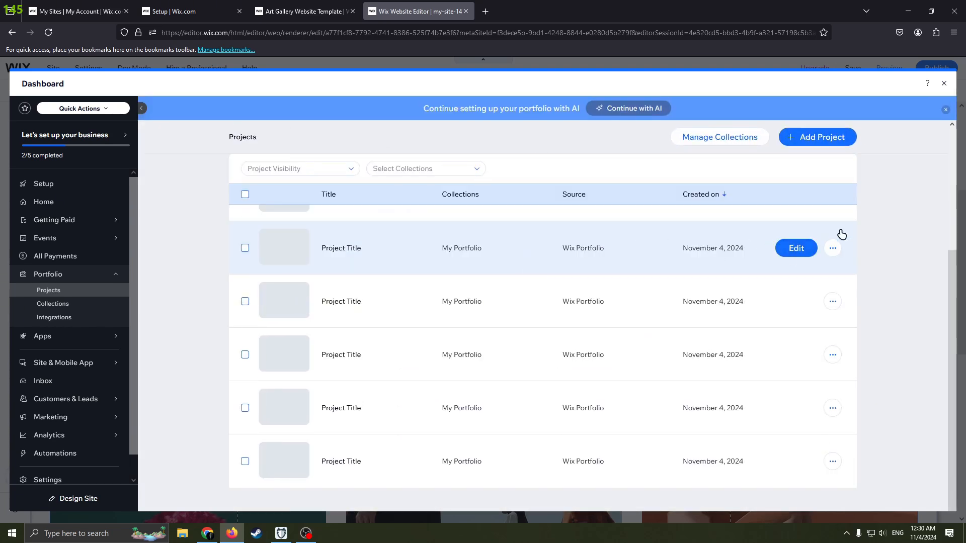
left_click(834, 249)
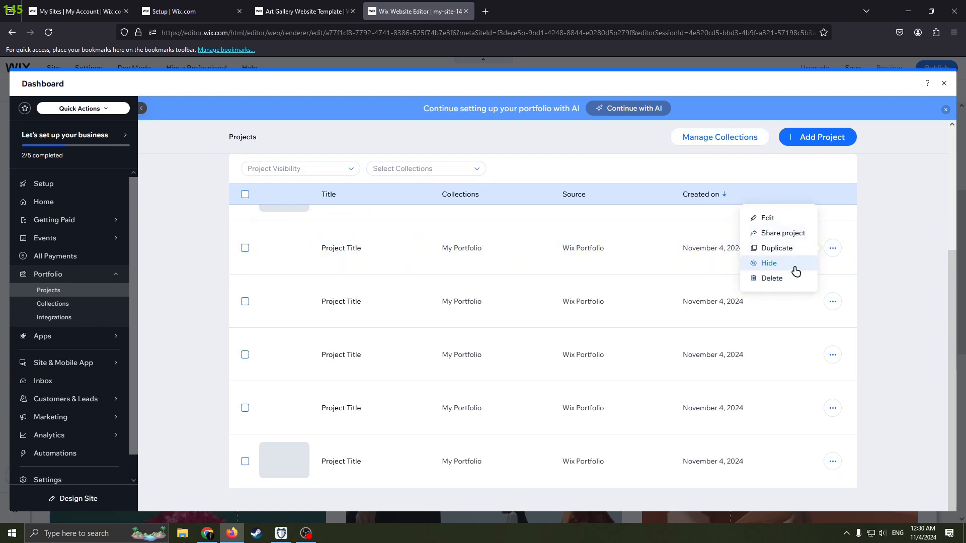
left_click(878, 246)
scroll(807, 151, "up", 3)
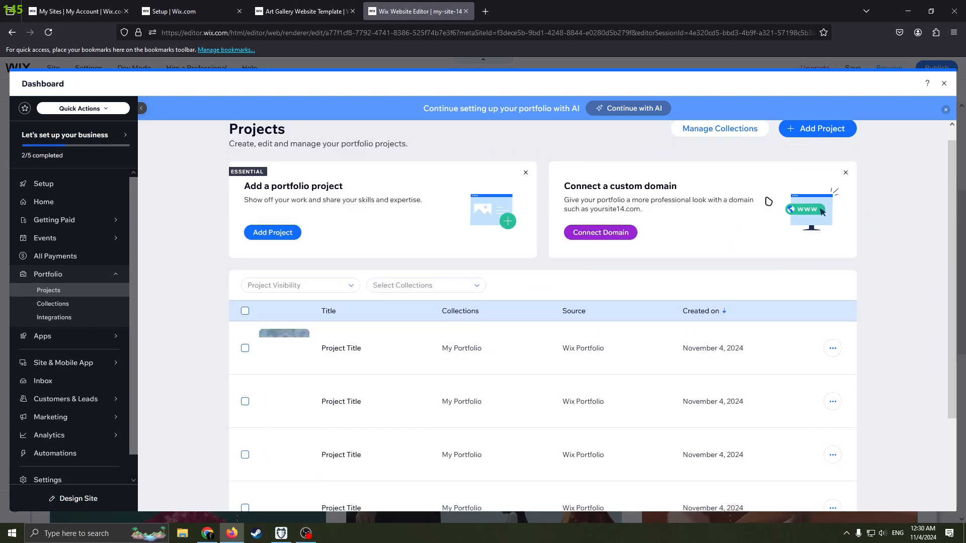
scroll(628, 297, "down", 3)
scroll(297, 309, "up", 3)
scroll(665, 341, "down", 2)
scroll(612, 293, "up", 2)
scroll(451, 352, "down", 2)
left_click(245, 247)
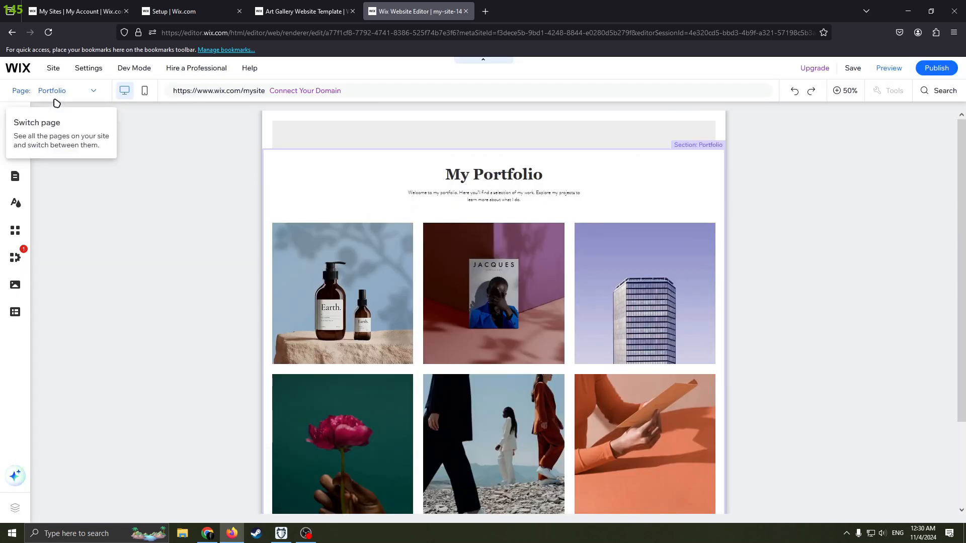
Switch to the Home page in the editor and delete its Past Events section
left_click(56, 92)
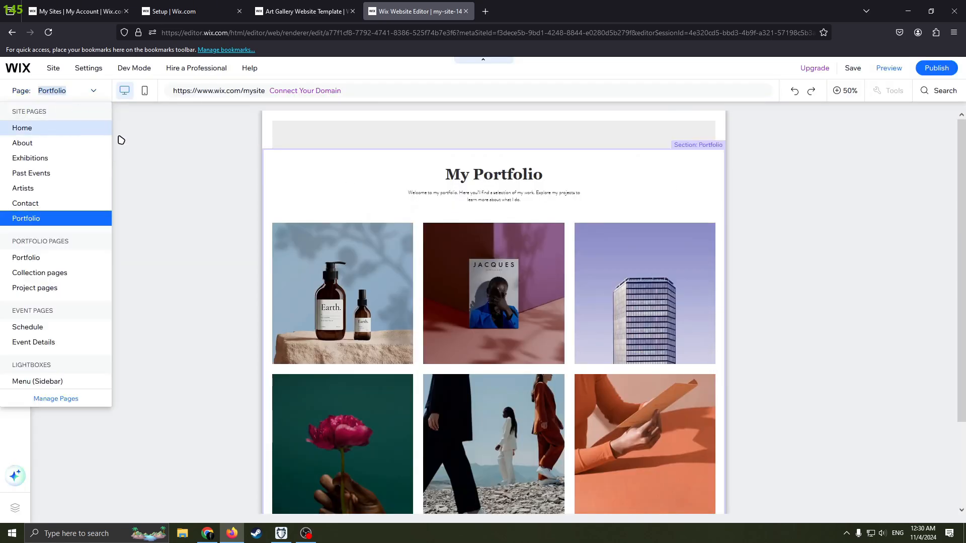
left_click(54, 129)
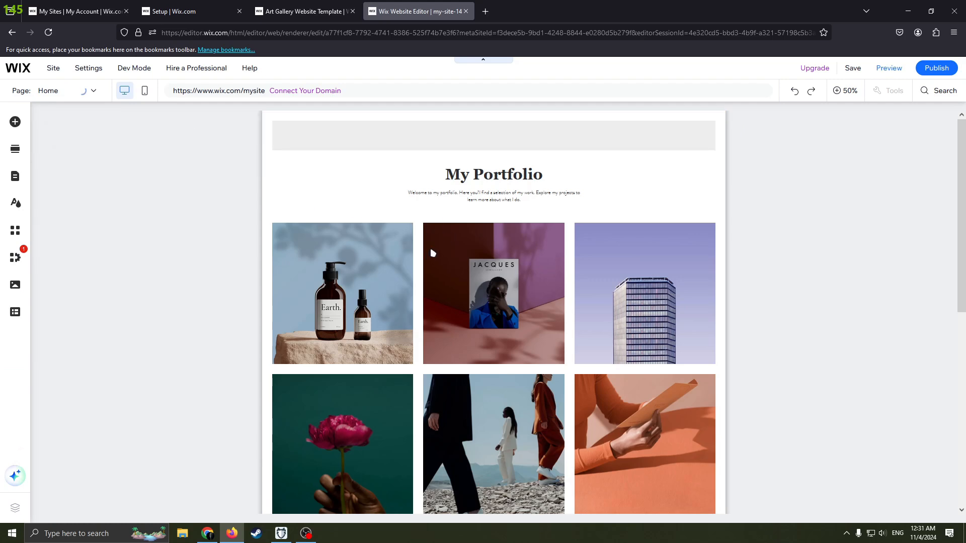
scroll(429, 255, "down", 10)
scroll(474, 272, "down", 3)
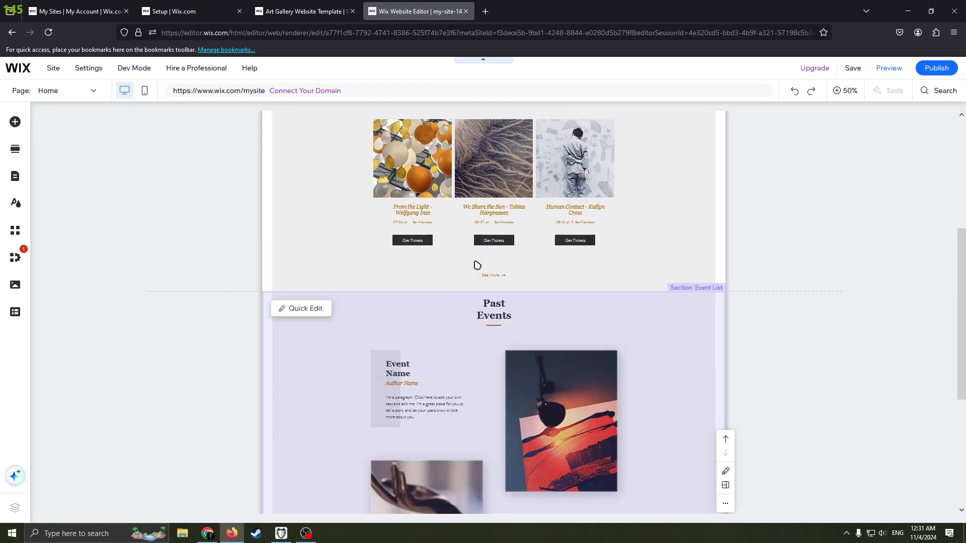
scroll(575, 269, "up", 5)
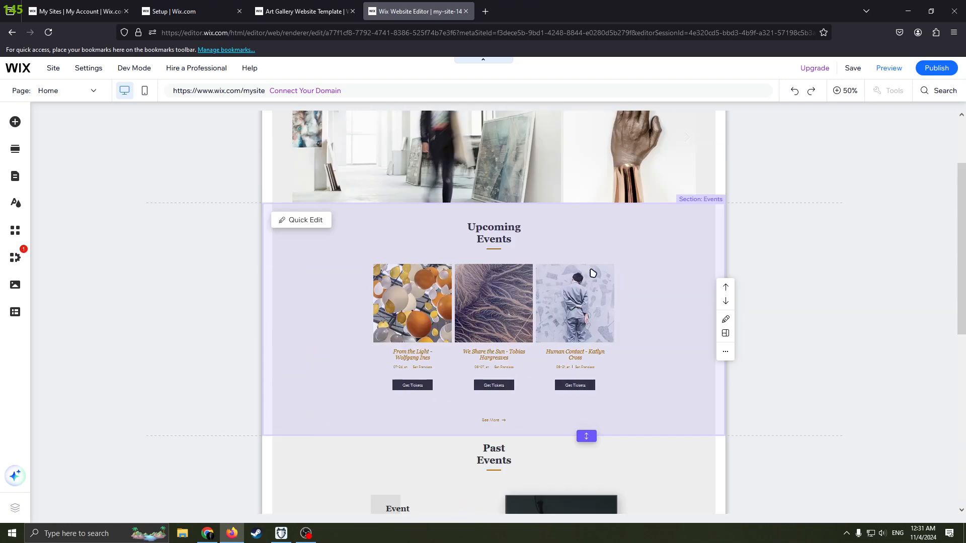
scroll(619, 302, "down", 3)
scroll(619, 302, "down", 2)
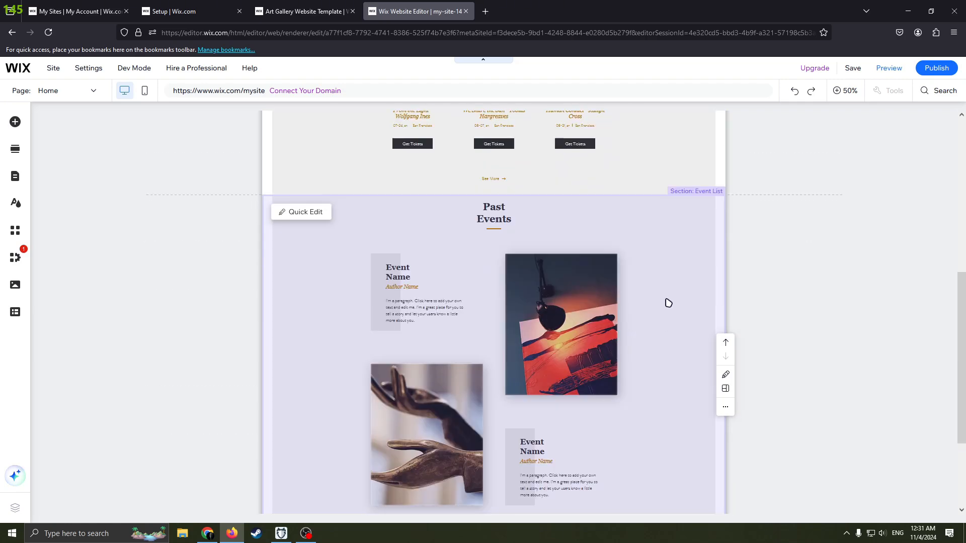
right_click(635, 262)
left_click(665, 326)
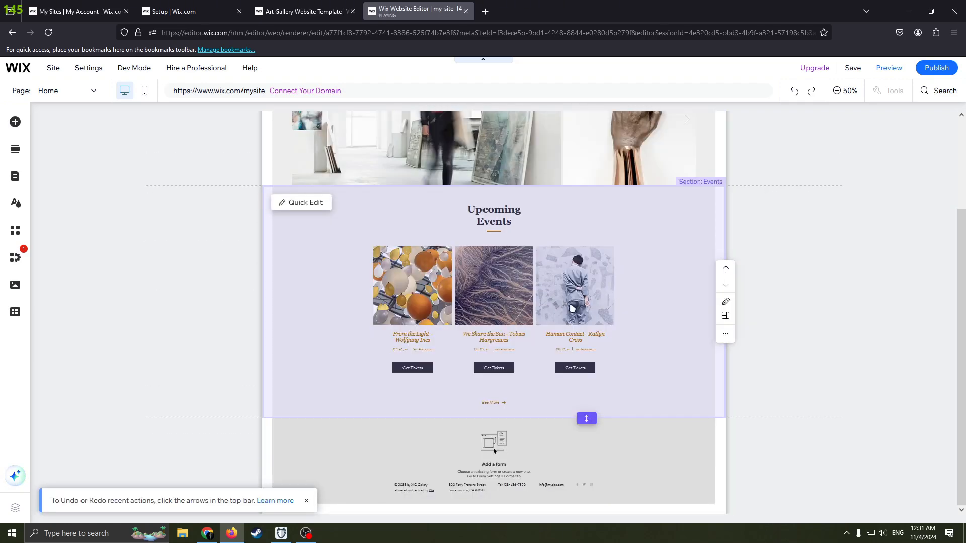
Add a horizontal menu in bold condensed lettering with a blue Home item to the middle of the header strip
scroll(592, 450, "up", 2)
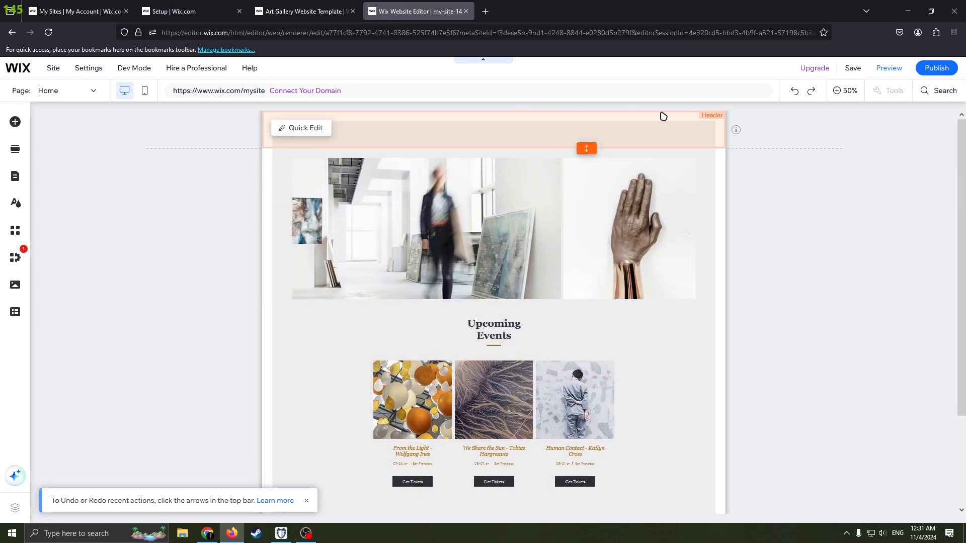
left_click(624, 132)
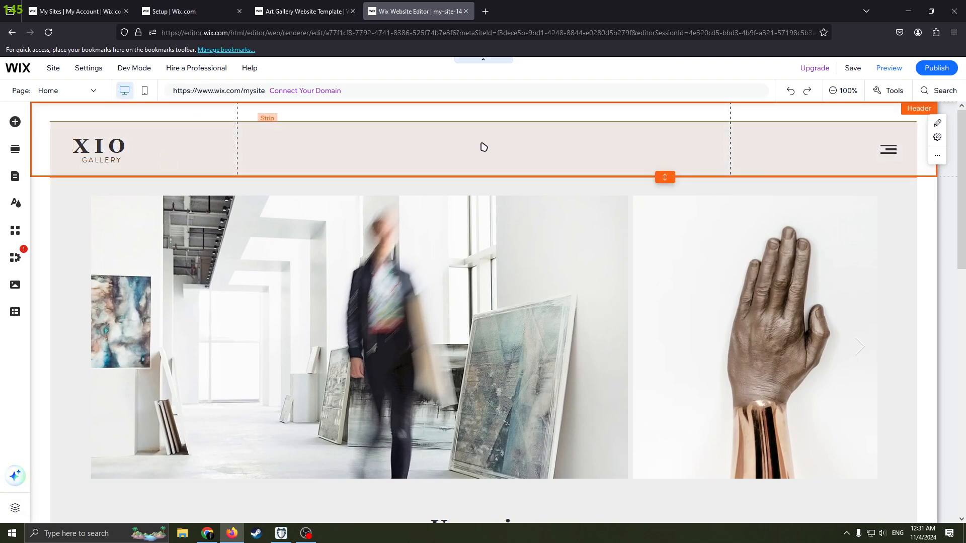
left_click(15, 122)
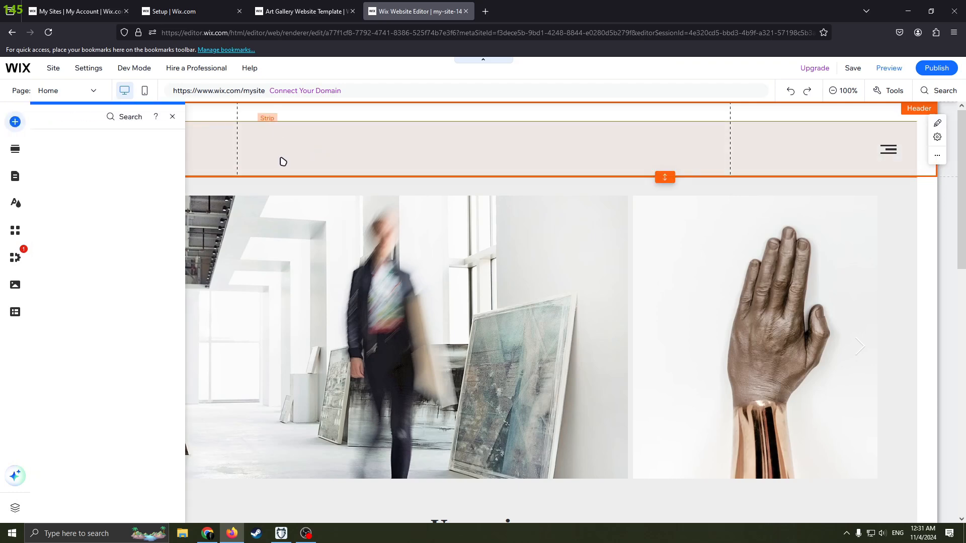
left_click(56, 177)
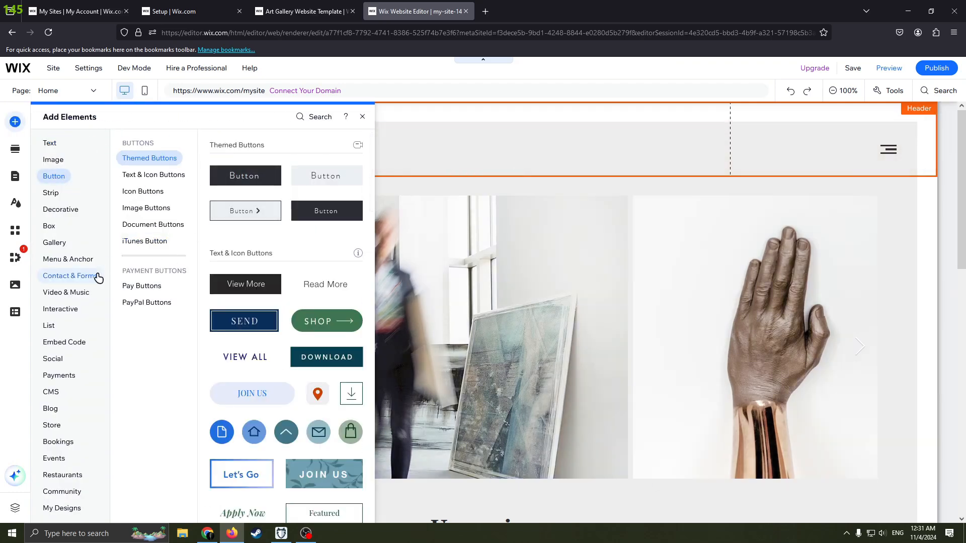
left_click(75, 259)
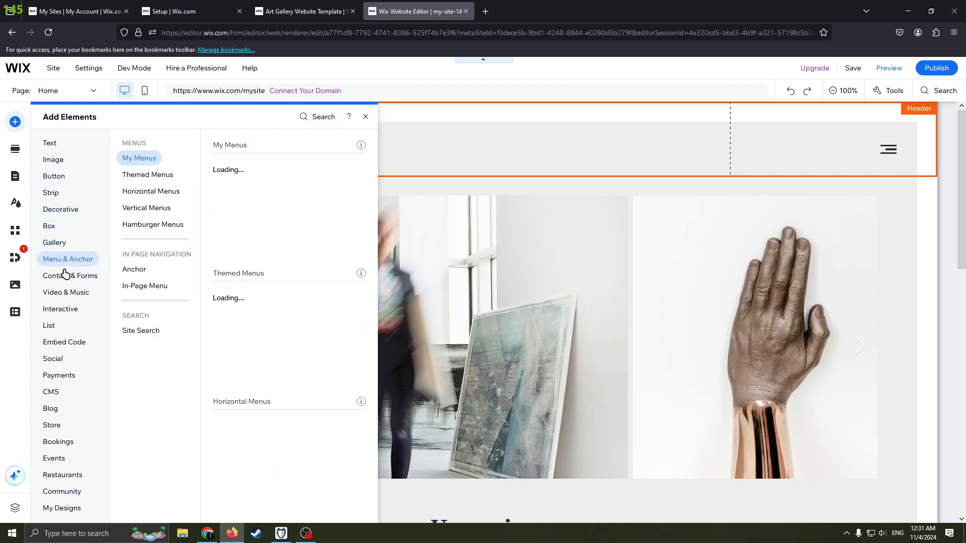
scroll(262, 346, "down", 4)
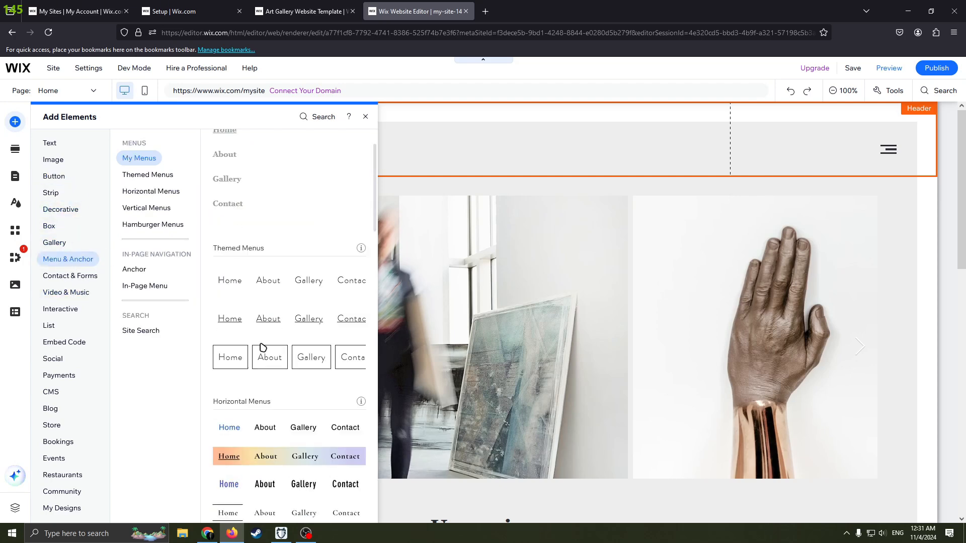
scroll(276, 352, "down", 3)
scroll(265, 315, "up", 1)
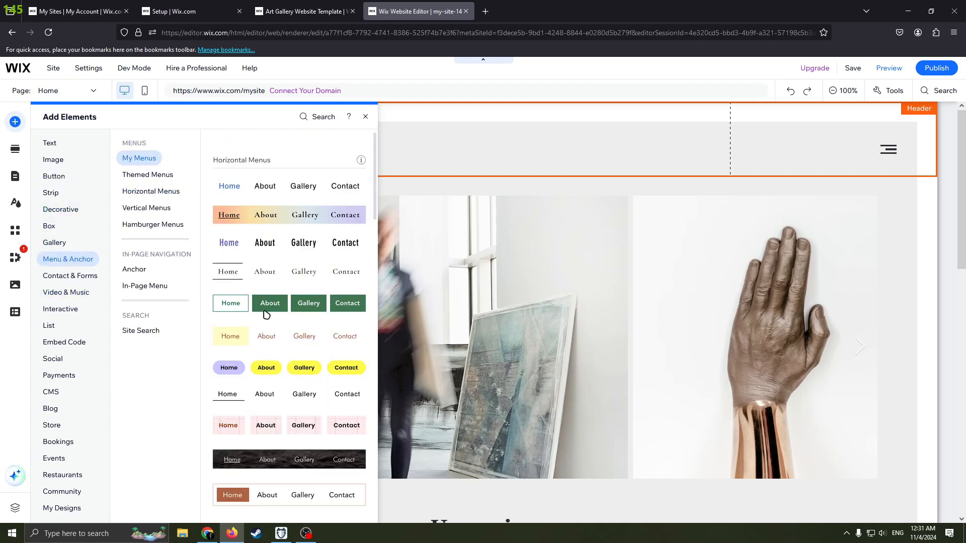
scroll(272, 323, "up", 2)
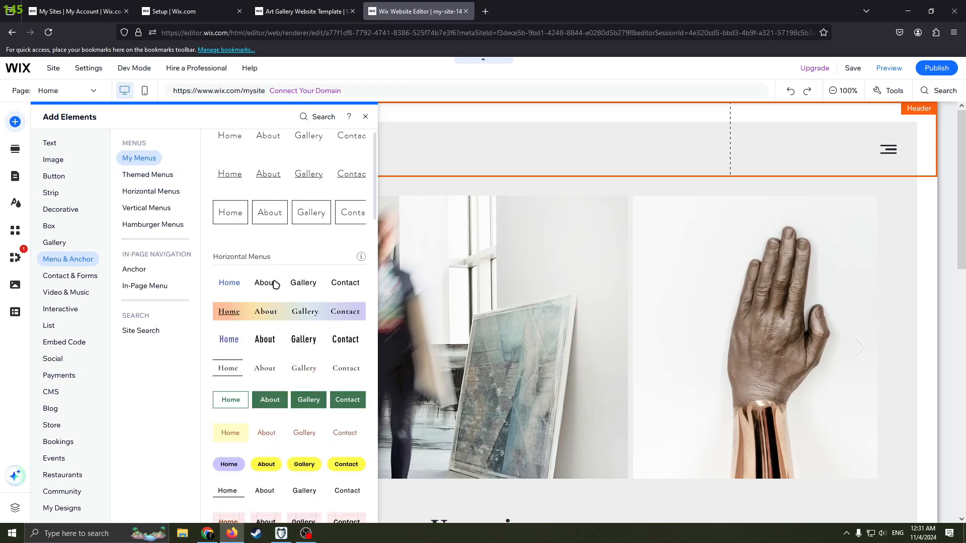
scroll(275, 336, "down", 1)
left_click_drag(332, 282, 479, 152)
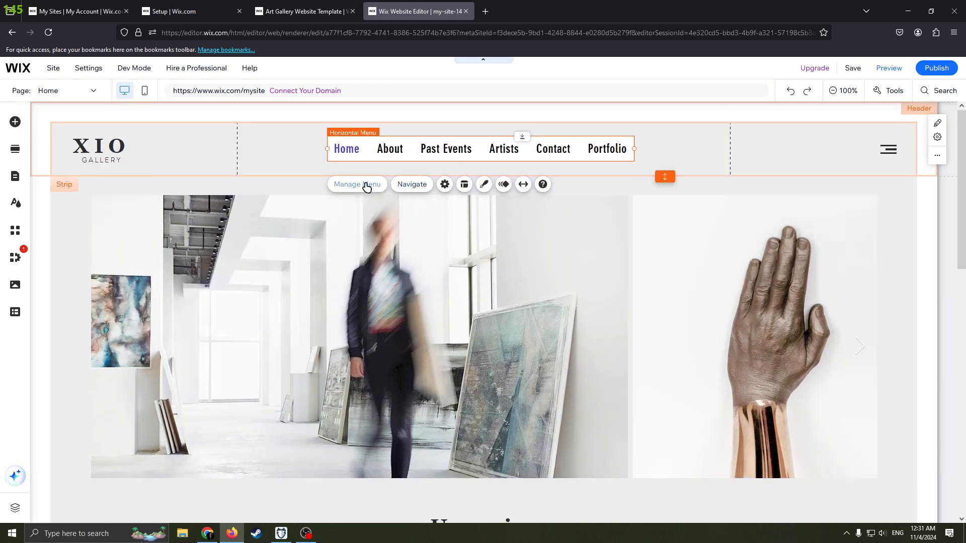
Narrow the header's new horizontal menu slightly and reposition it between the logo and the hamburger menu icon
mouse_move(321, 152)
left_mouse_down()
mouse_move(308, 158)
mouse_move(339, 151)
left_mouse_up()
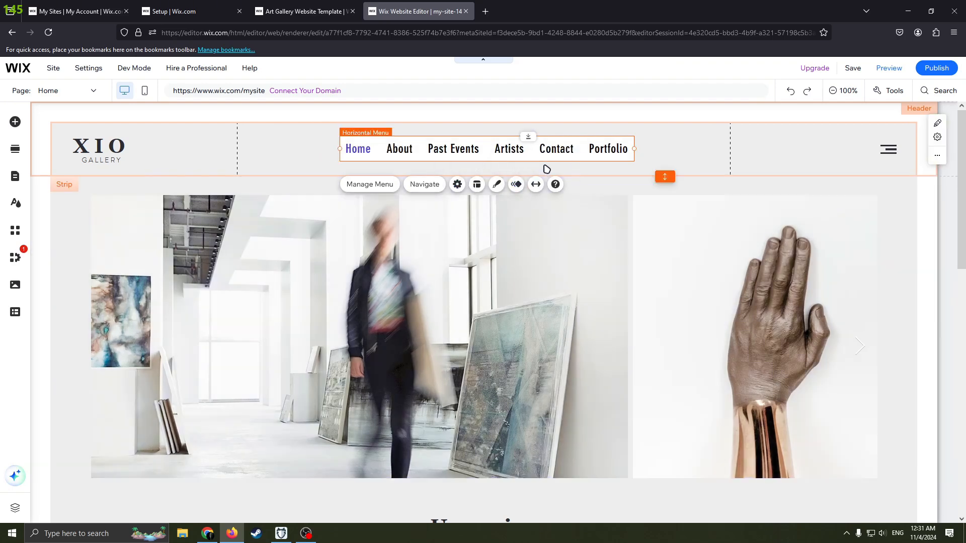
mouse_move(485, 149)
left_mouse_down()
mouse_move(499, 150)
mouse_move(468, 155)
left_mouse_up()
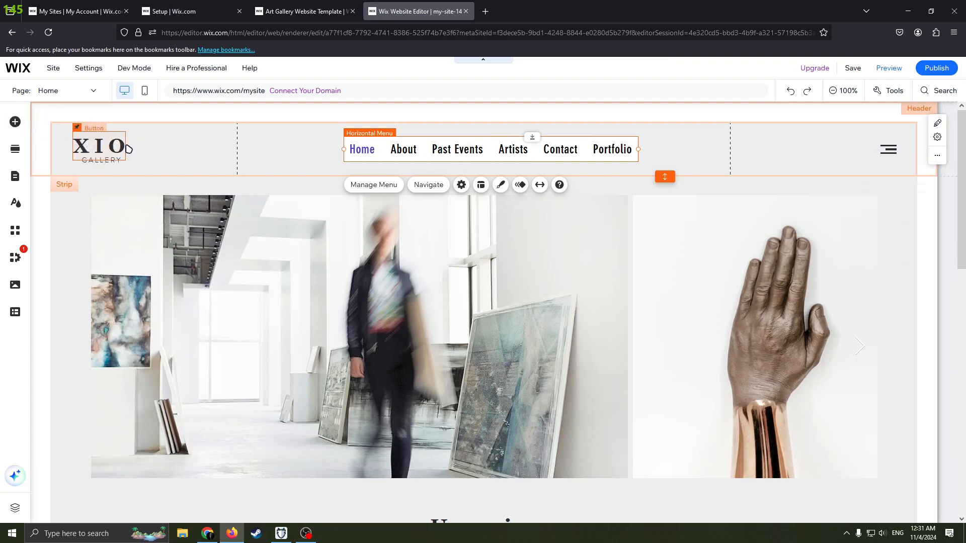
left_click(168, 148)
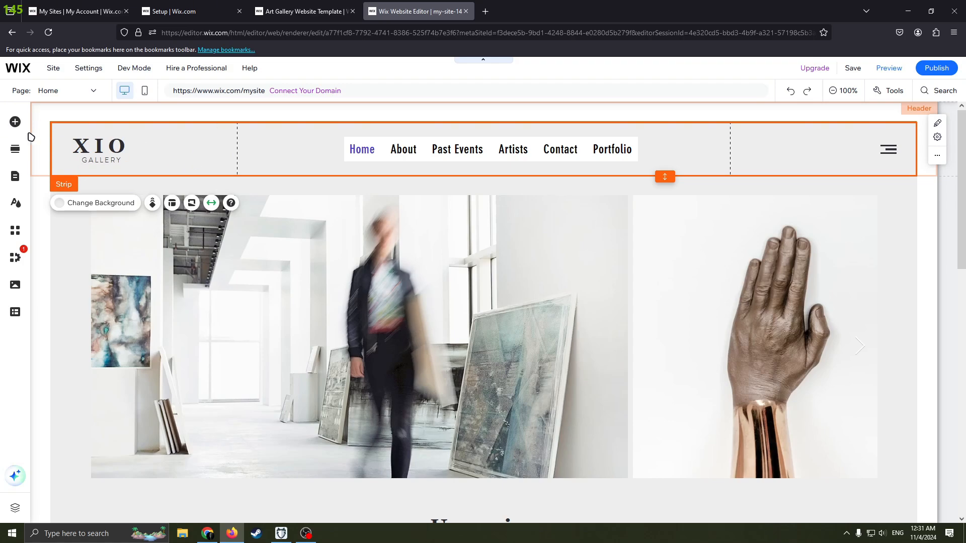
Look over the Home page and review the menu and image elements that can be added to it
left_click(15, 122)
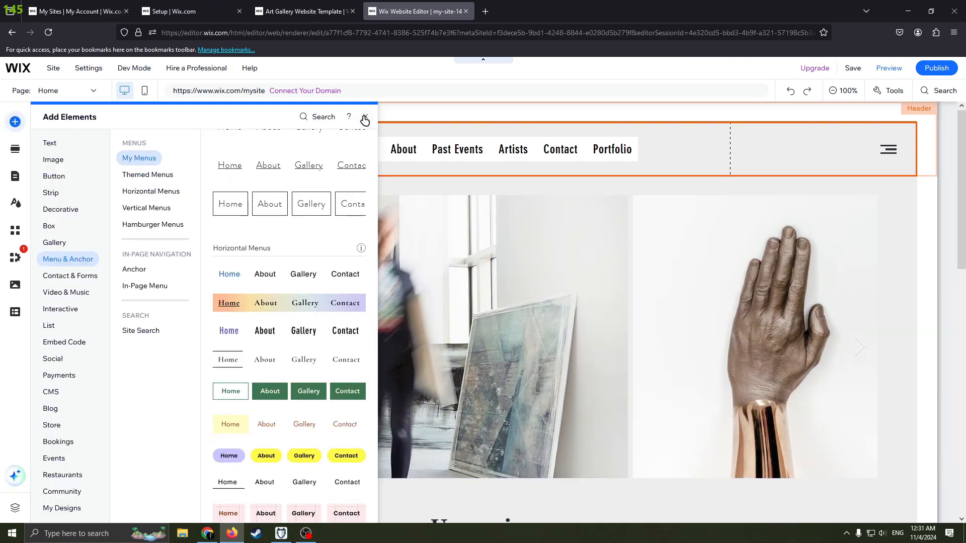
left_click(367, 114)
scroll(433, 302, "down", 12)
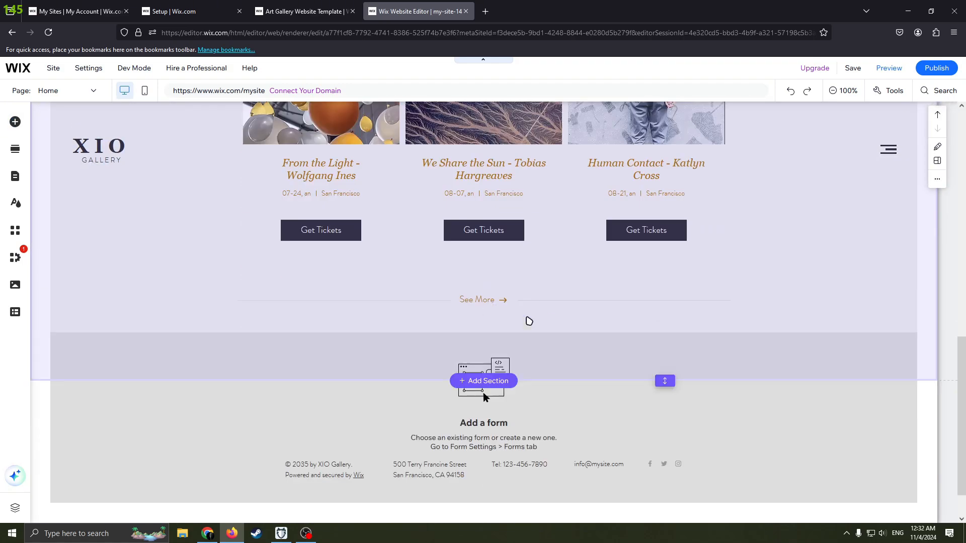
scroll(364, 267, "up", 10)
scroll(364, 267, "up", 3)
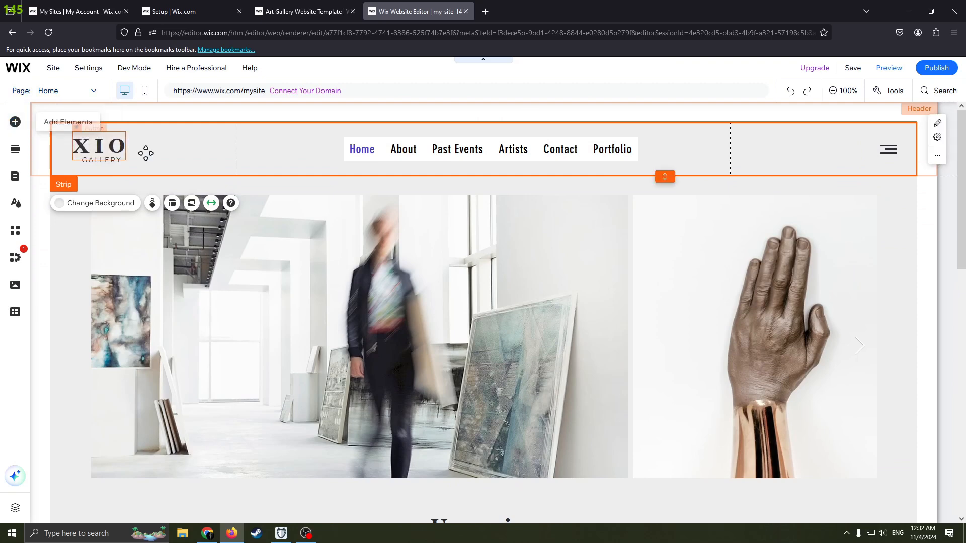
left_click(15, 122)
left_click(62, 163)
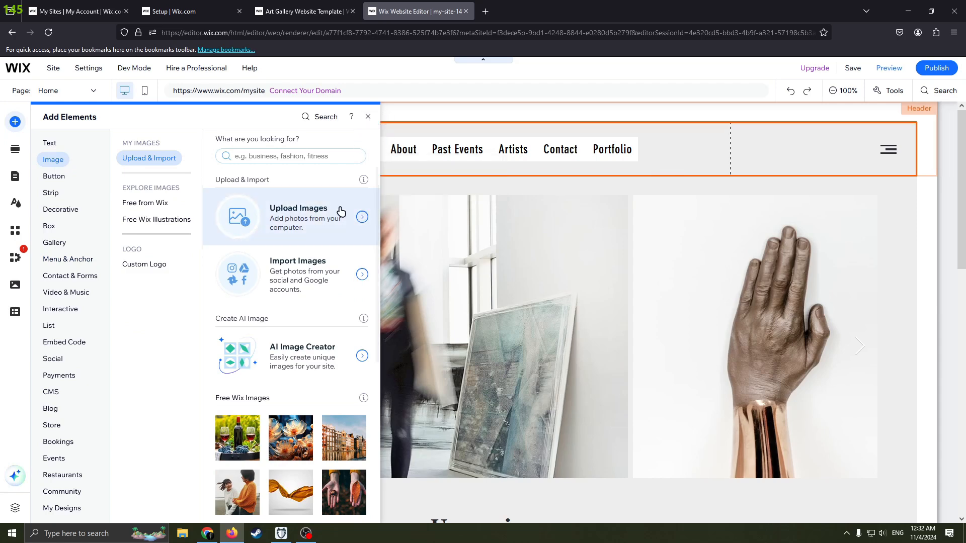
left_click(368, 117)
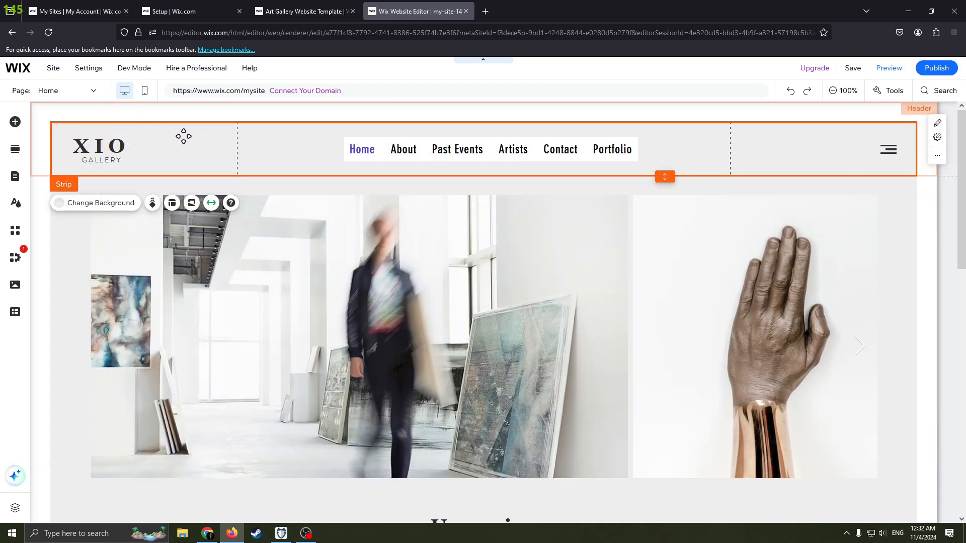
Add the dark "Welcome to Our Site" section to the Home page directly below the header
scroll(322, 226, "down", 2)
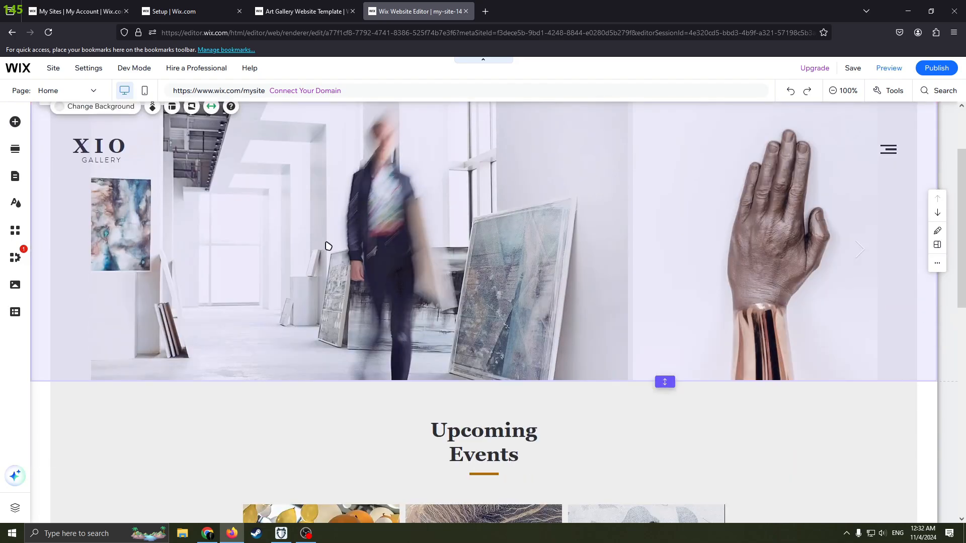
scroll(332, 256, "down", 5)
scroll(322, 251, "up", 7)
scroll(334, 236, "down", 2)
scroll(338, 226, "up", 2)
scroll(341, 229, "down", 6)
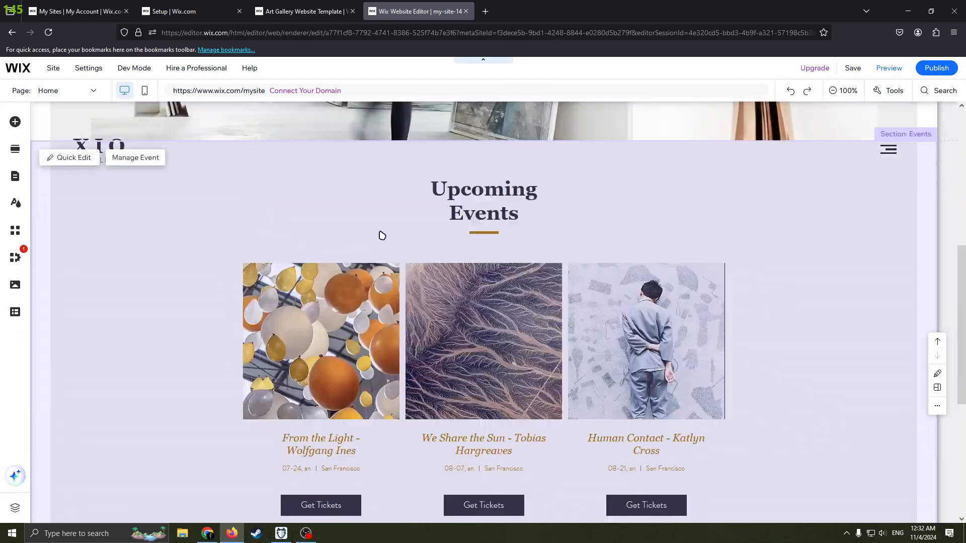
scroll(353, 231, "up", 5)
left_click(15, 149)
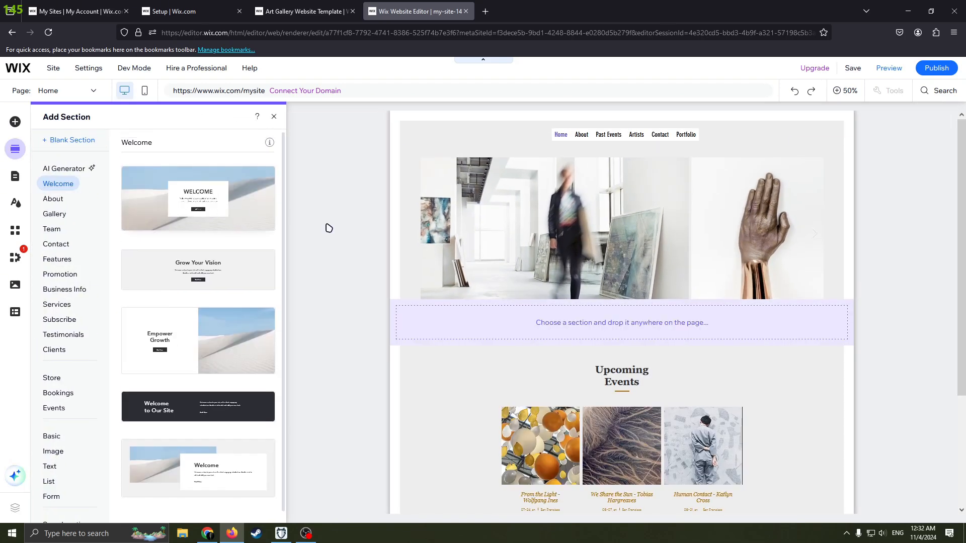
left_click(588, 201)
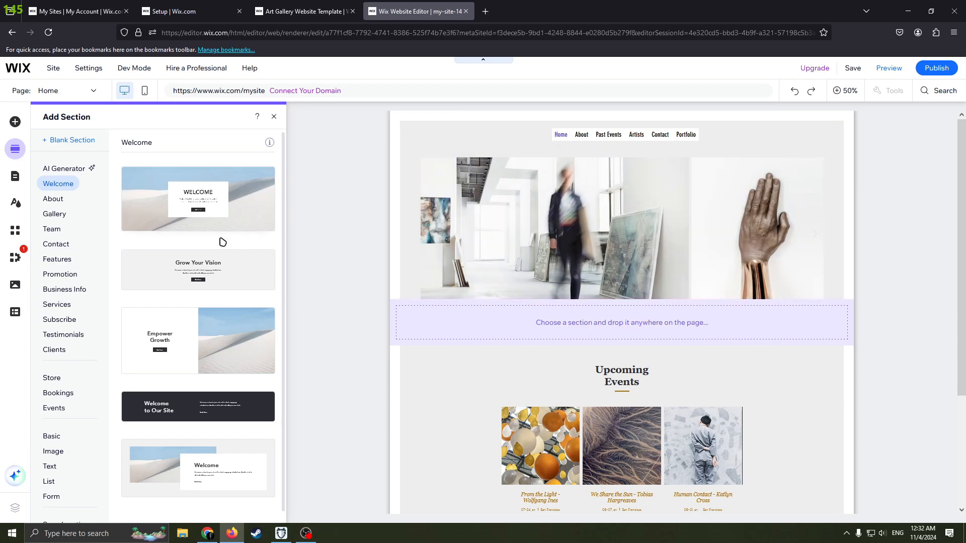
scroll(213, 367, "down", 1)
scroll(216, 342, "up", 1)
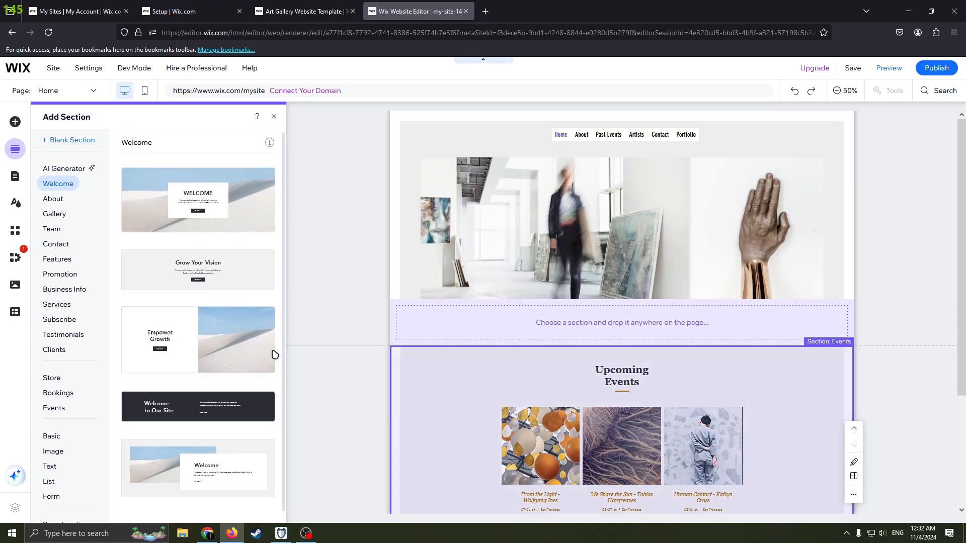
left_click_drag(199, 409, 638, 181)
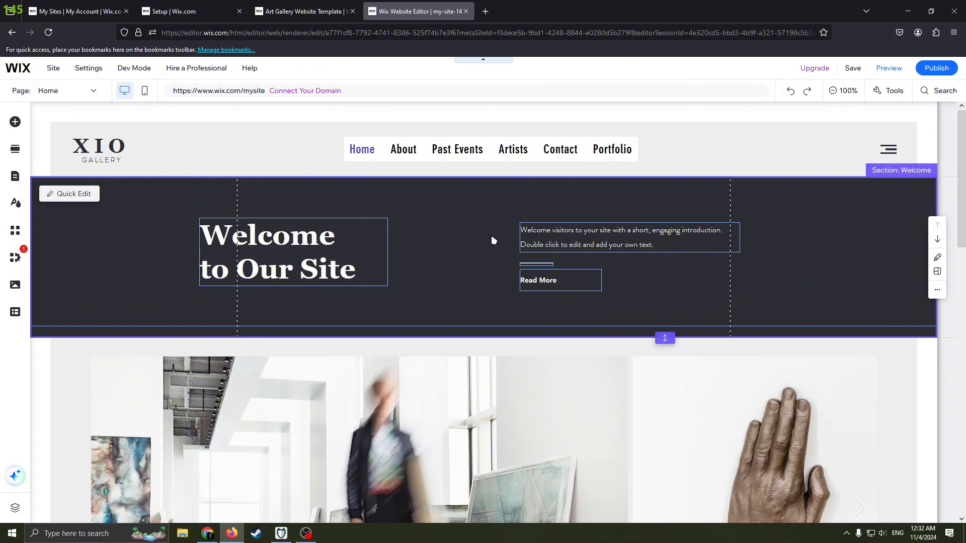
Replace the Welcome section's heading text with "BHUFOSIF"
left_click(416, 276)
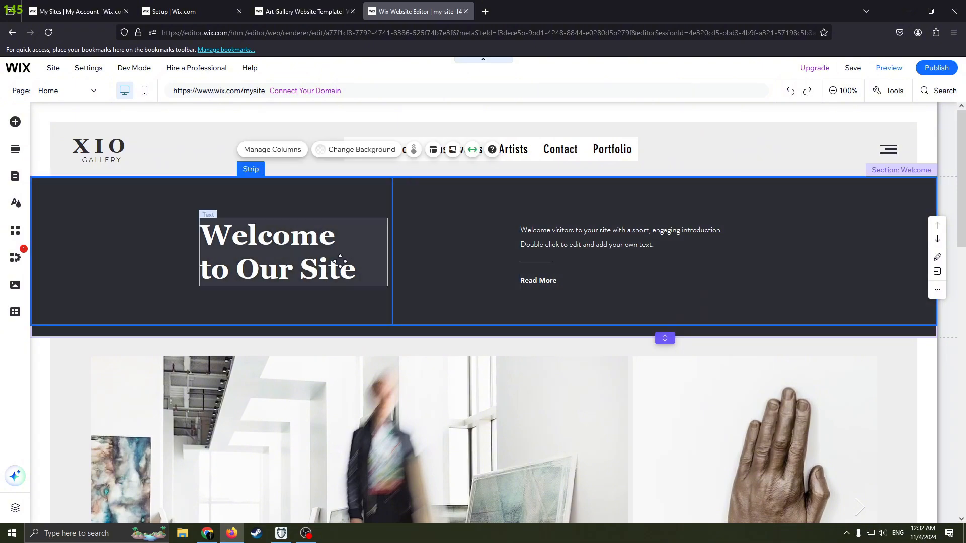
double_click(332, 247)
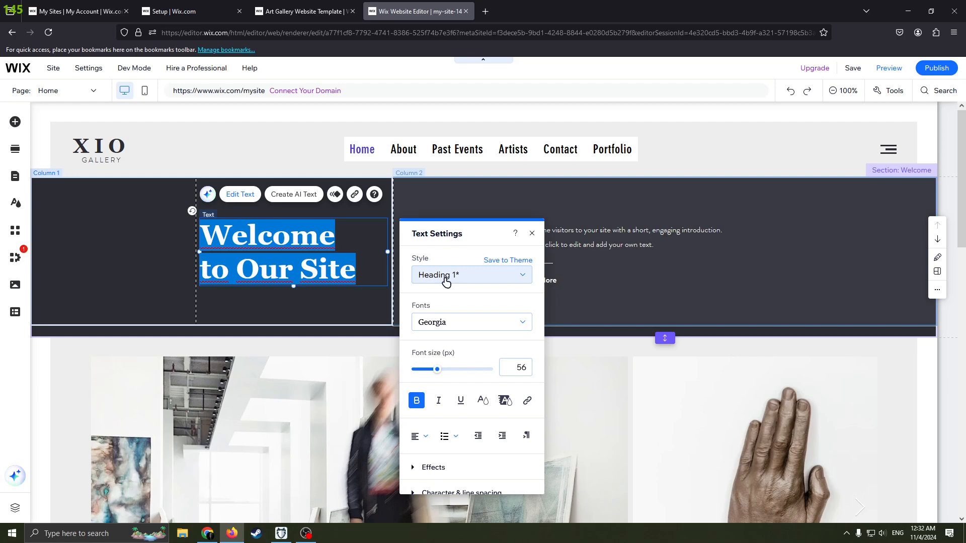
key("BackSpace")
type("BHUFOSIF")
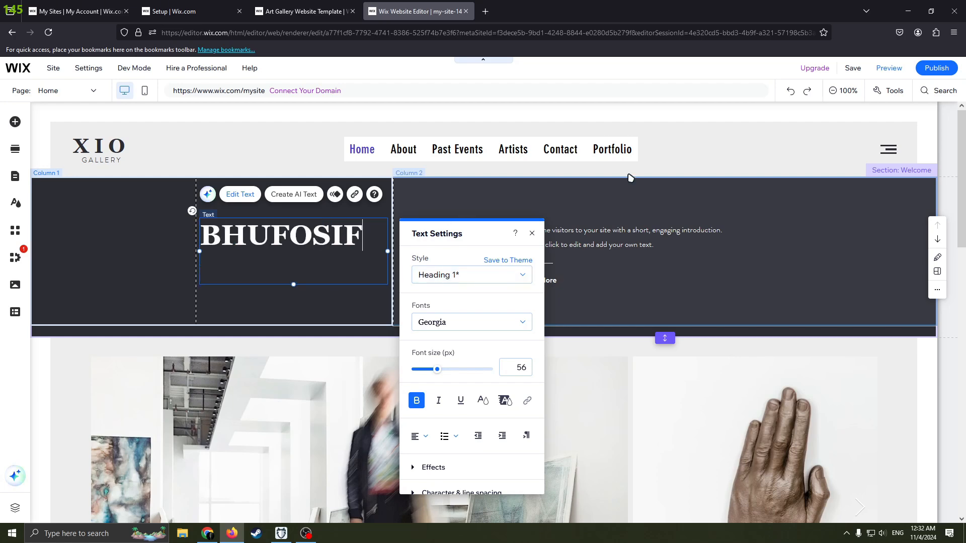
left_click(669, 246)
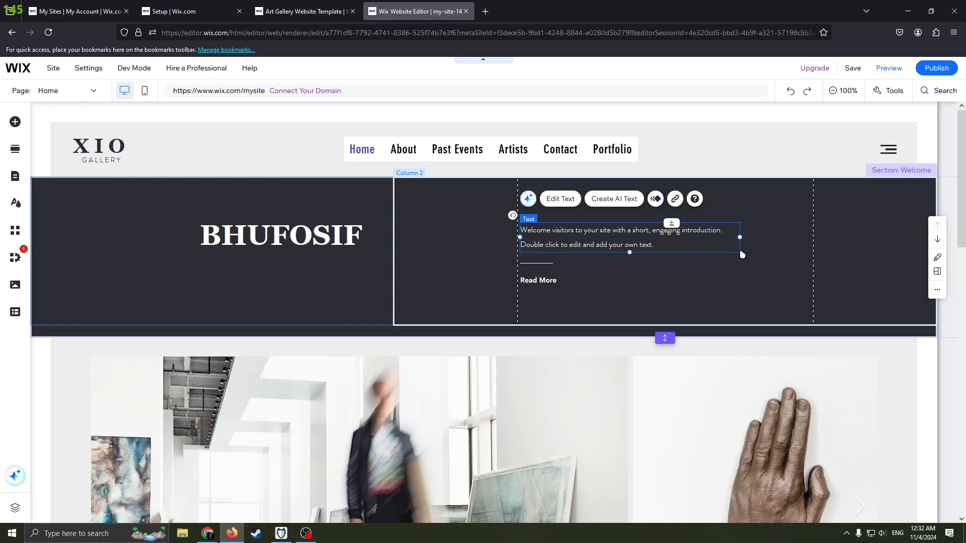
Add the dark "View More" button to the Welcome section's second column, beside the introduction text
left_click(483, 246)
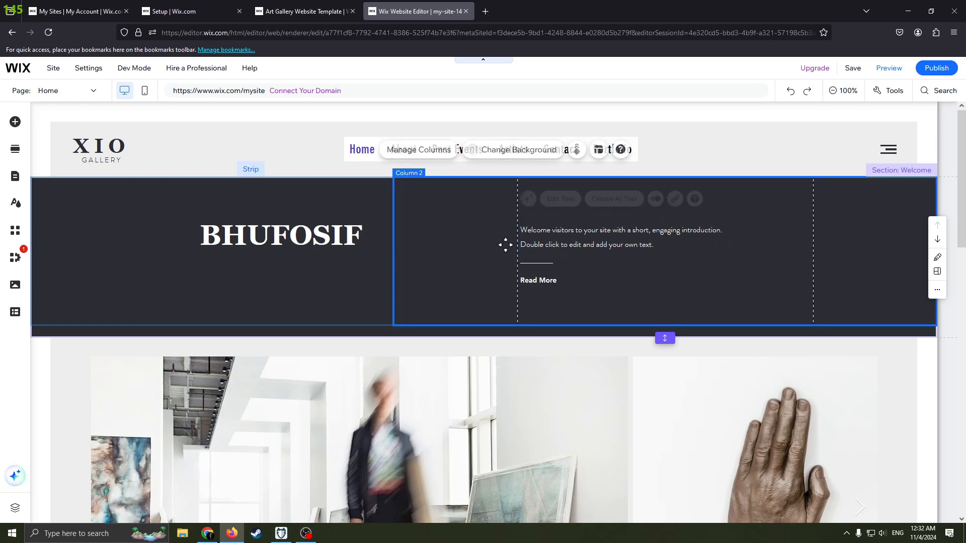
left_click(15, 122)
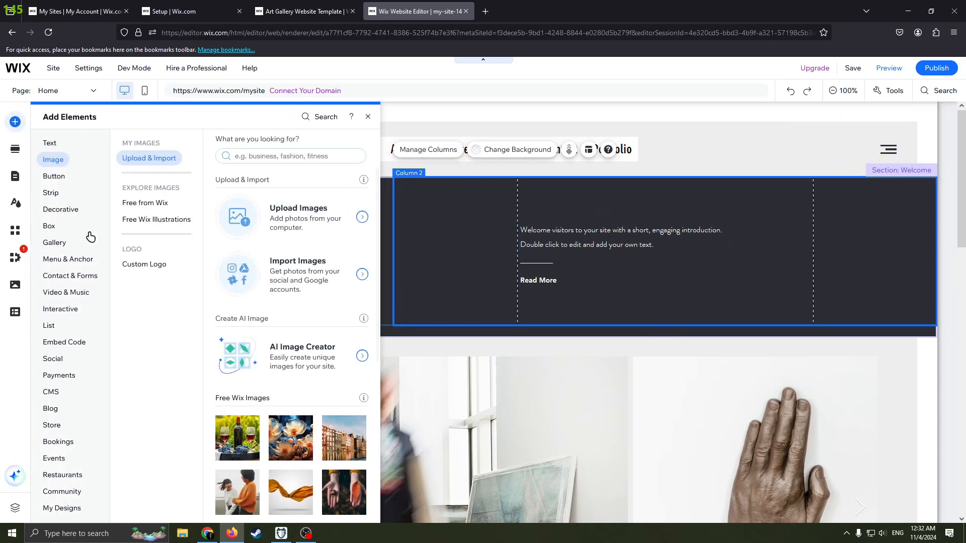
mouse_move(54, 177)
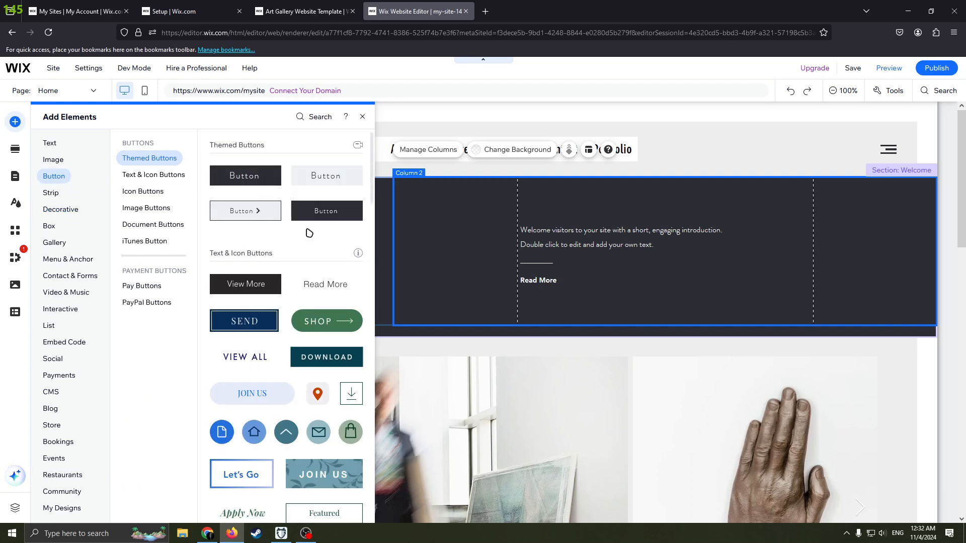
left_click_drag(254, 283, 465, 257)
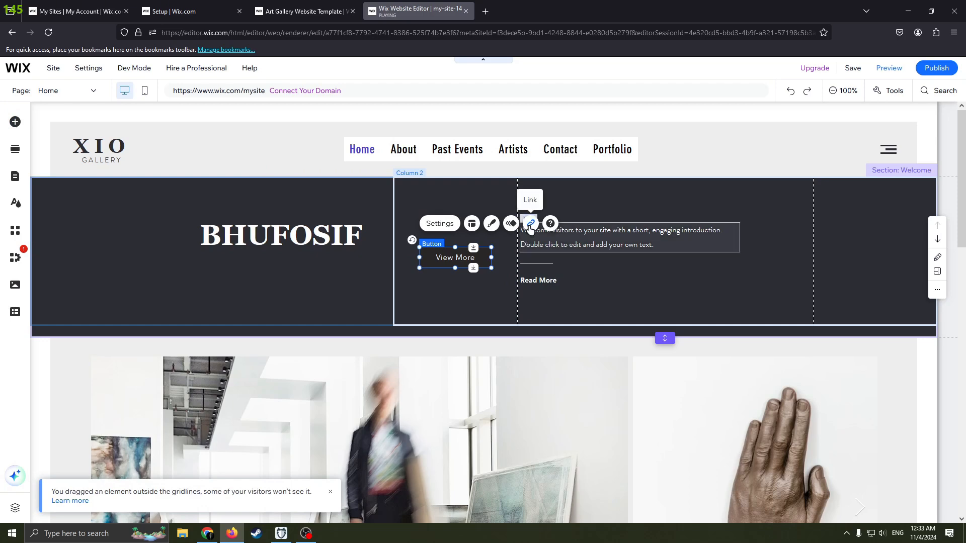
Examine the link options for the View More button, including page, web address, and section or anchor, without setting a link
left_click(531, 224)
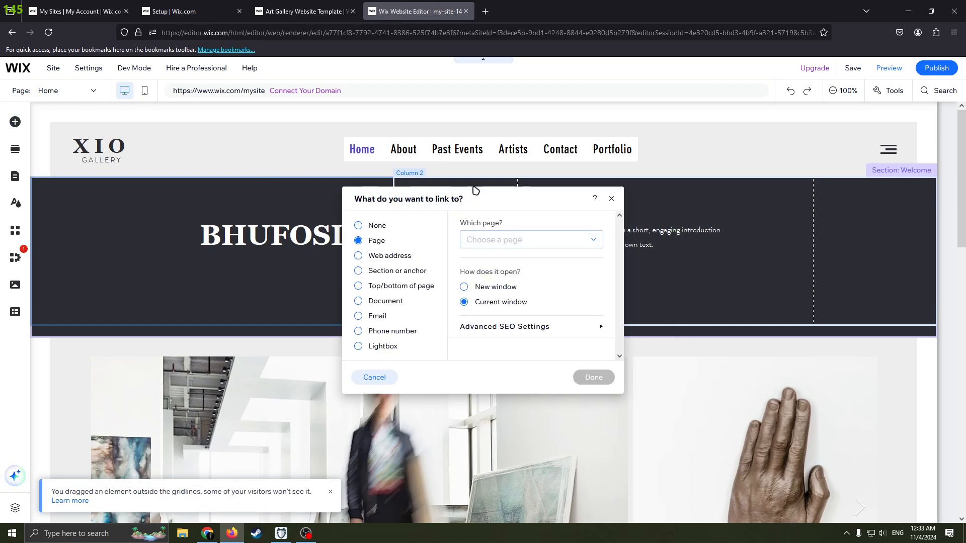
left_click(514, 246)
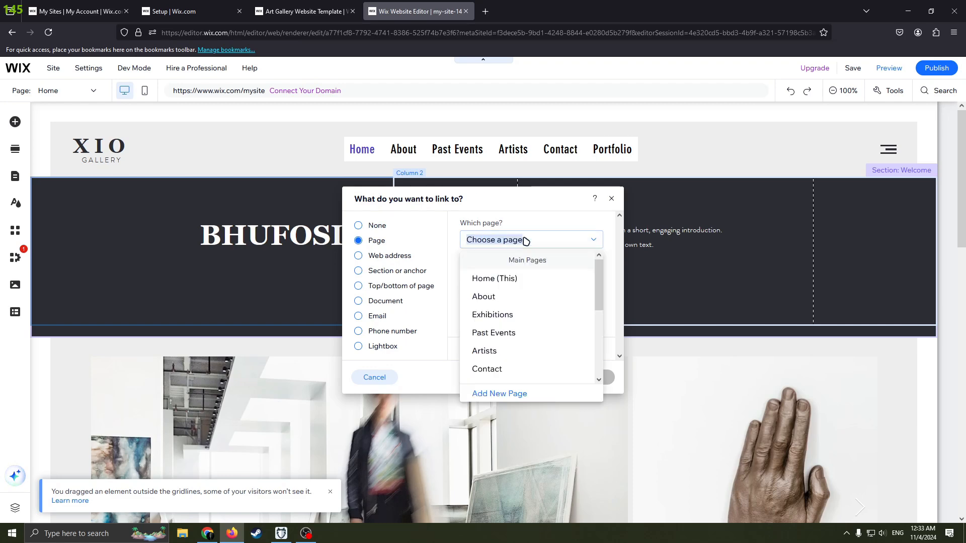
scroll(536, 283, "down", 3)
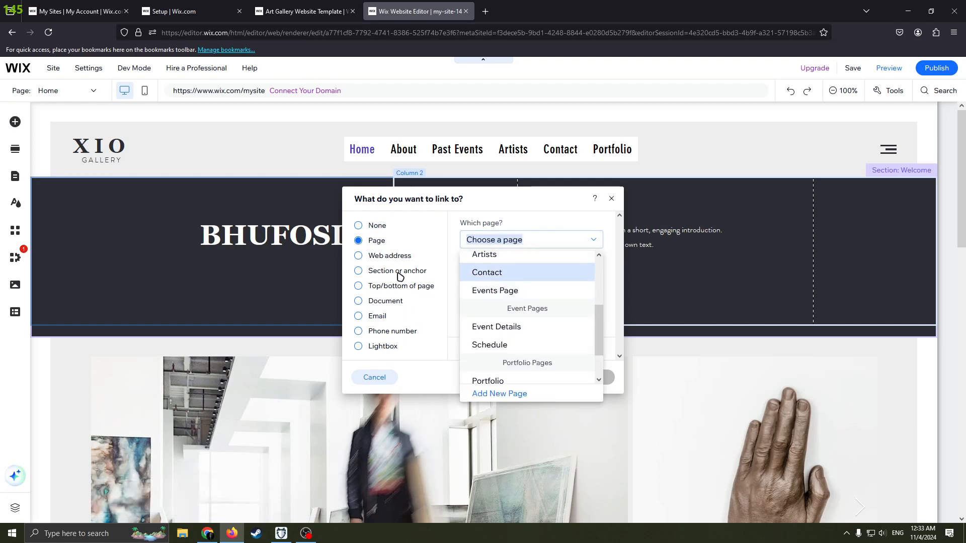
left_click(399, 256)
left_click(398, 256)
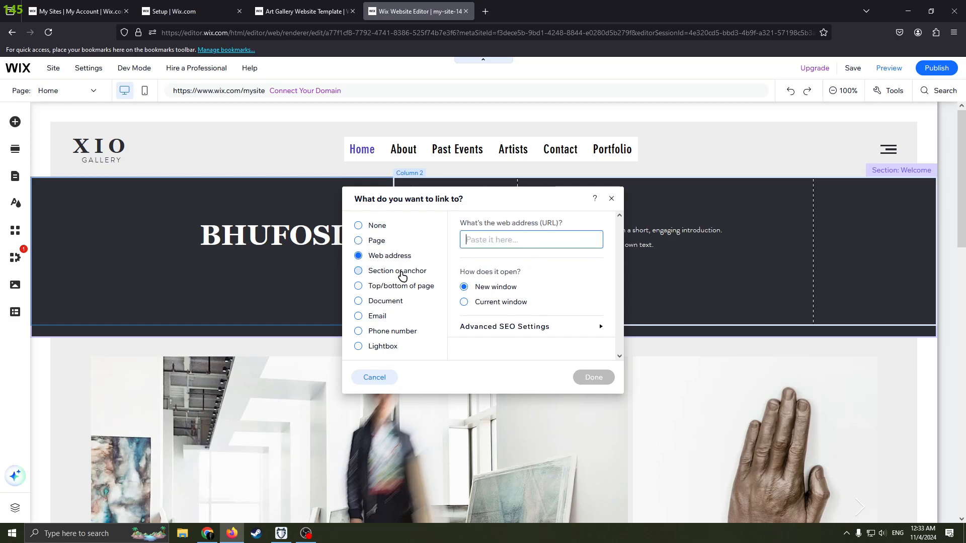
left_click(400, 271)
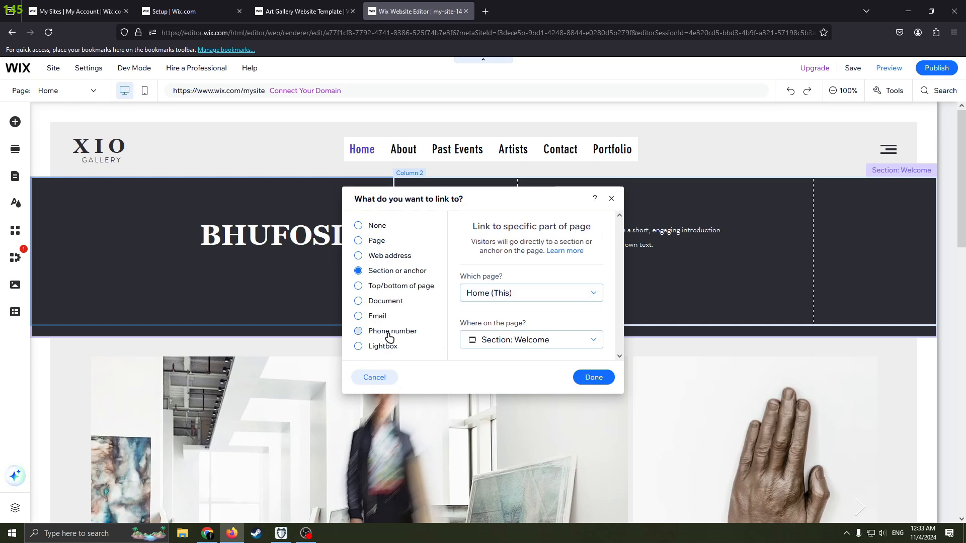
left_click(610, 200)
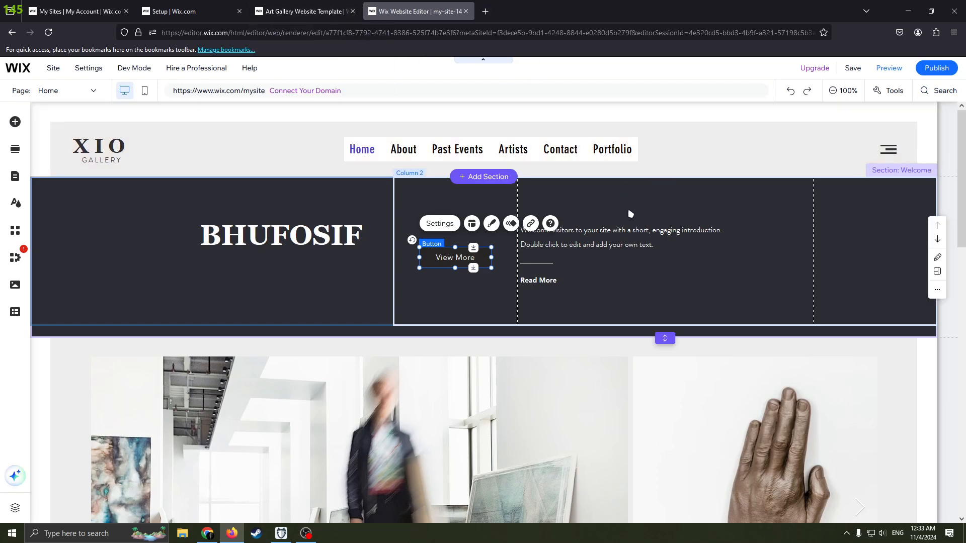
scroll(733, 181, "down", 2)
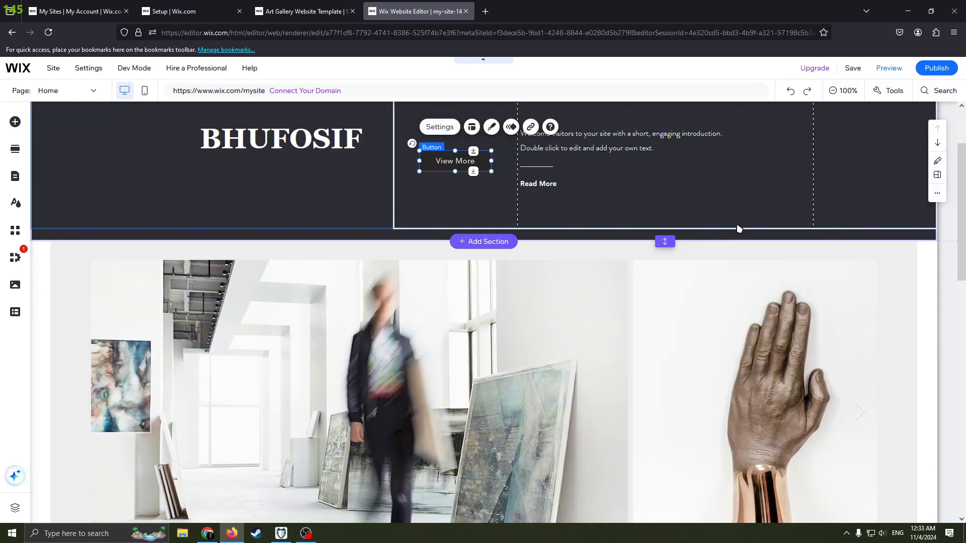
scroll(737, 212, "up", 2)
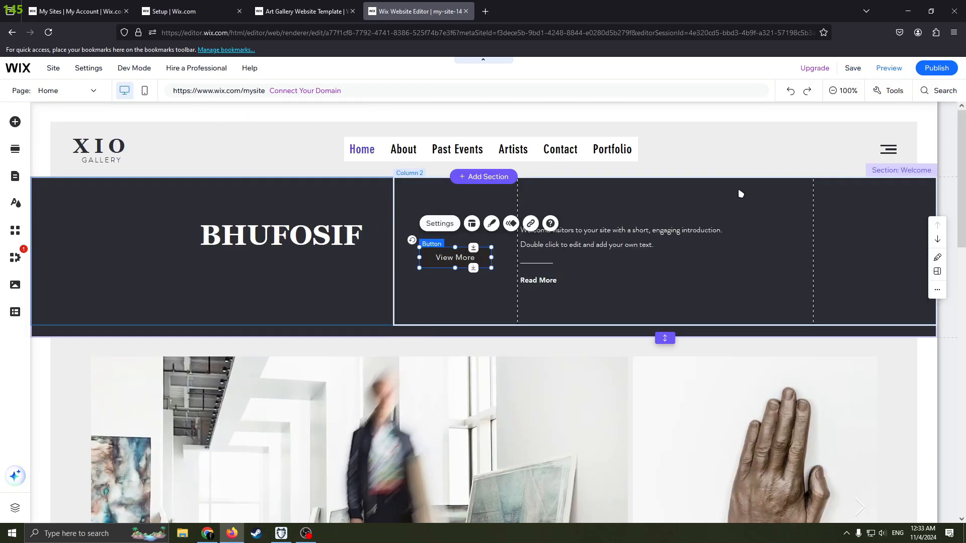